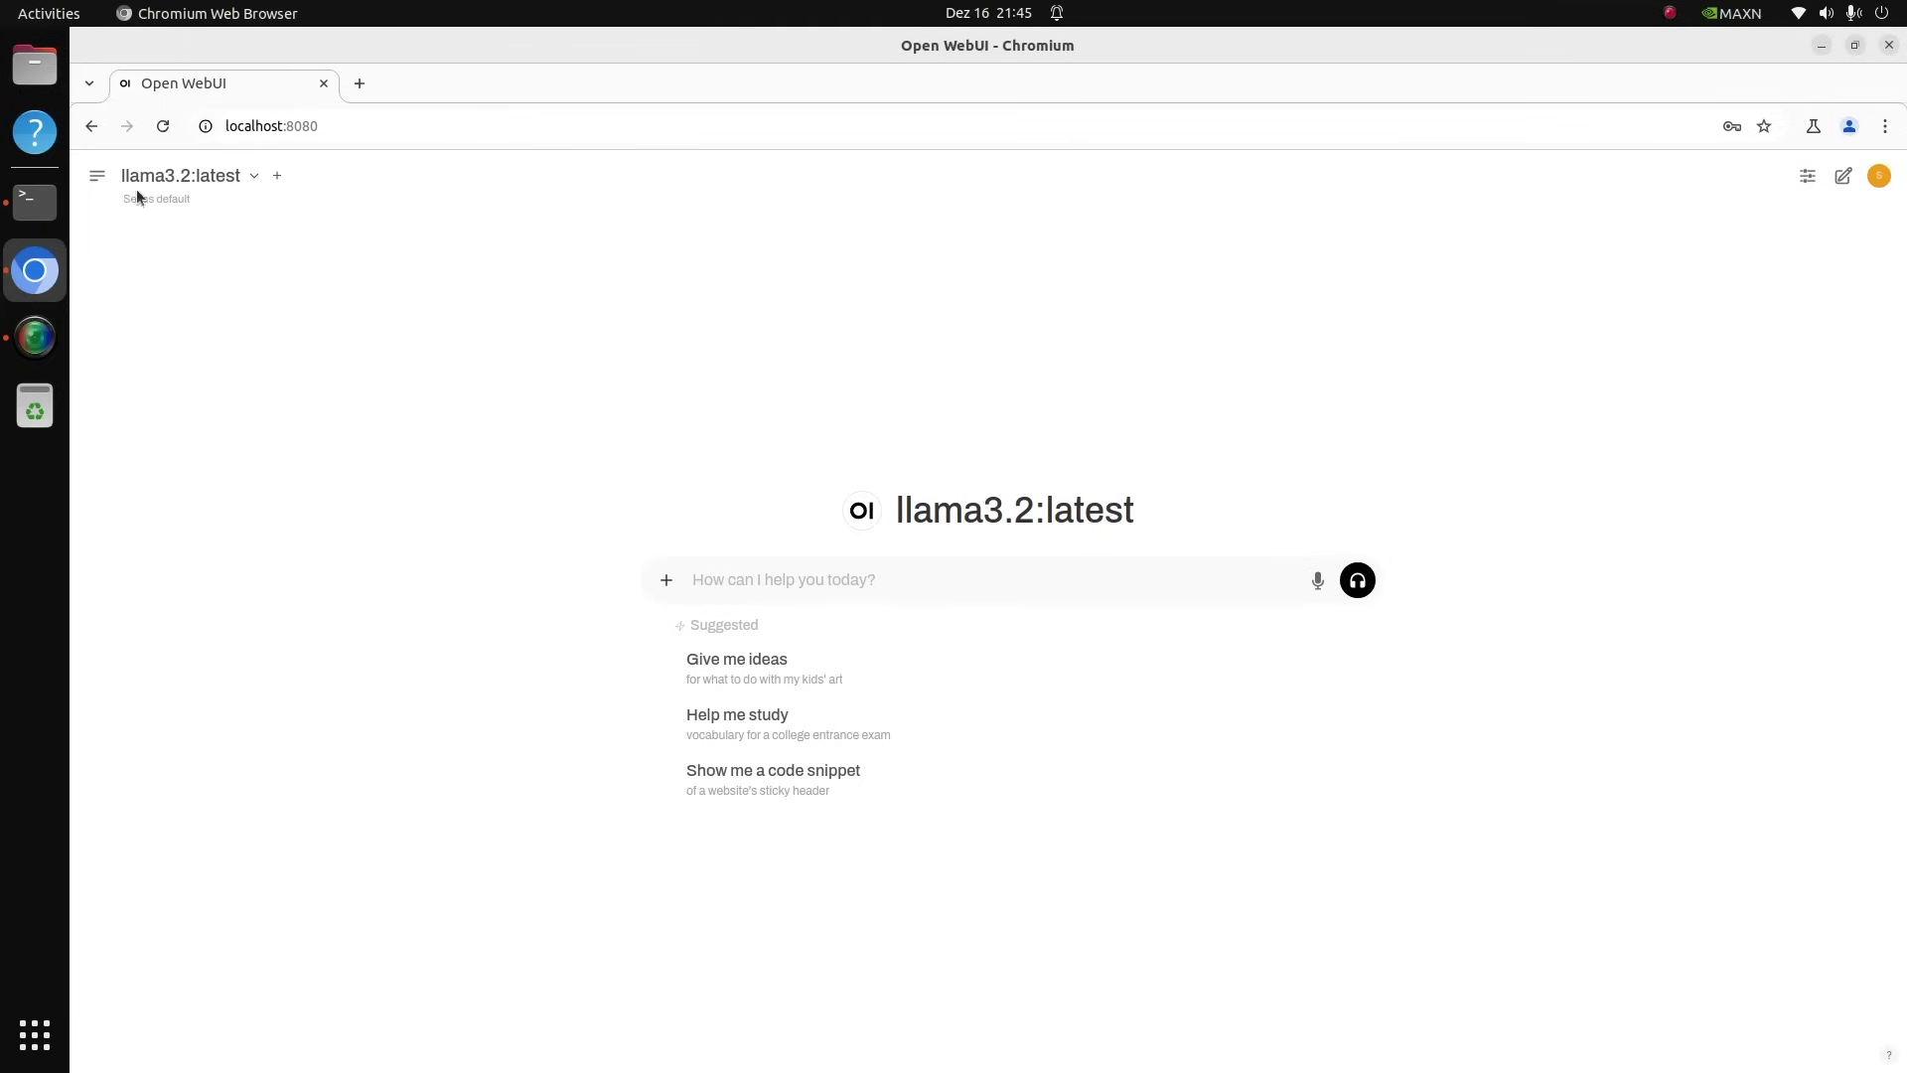
Ask the llama3.2:latest model "How many words in your reply?" and follow up with "How many words in your current reply?".
{"action": "left_click", "coordinate": [255, 177]}
{"action": "left_click", "coordinate": [748, 585]}
{"action": "type", "text": "How many words in your reply?"}
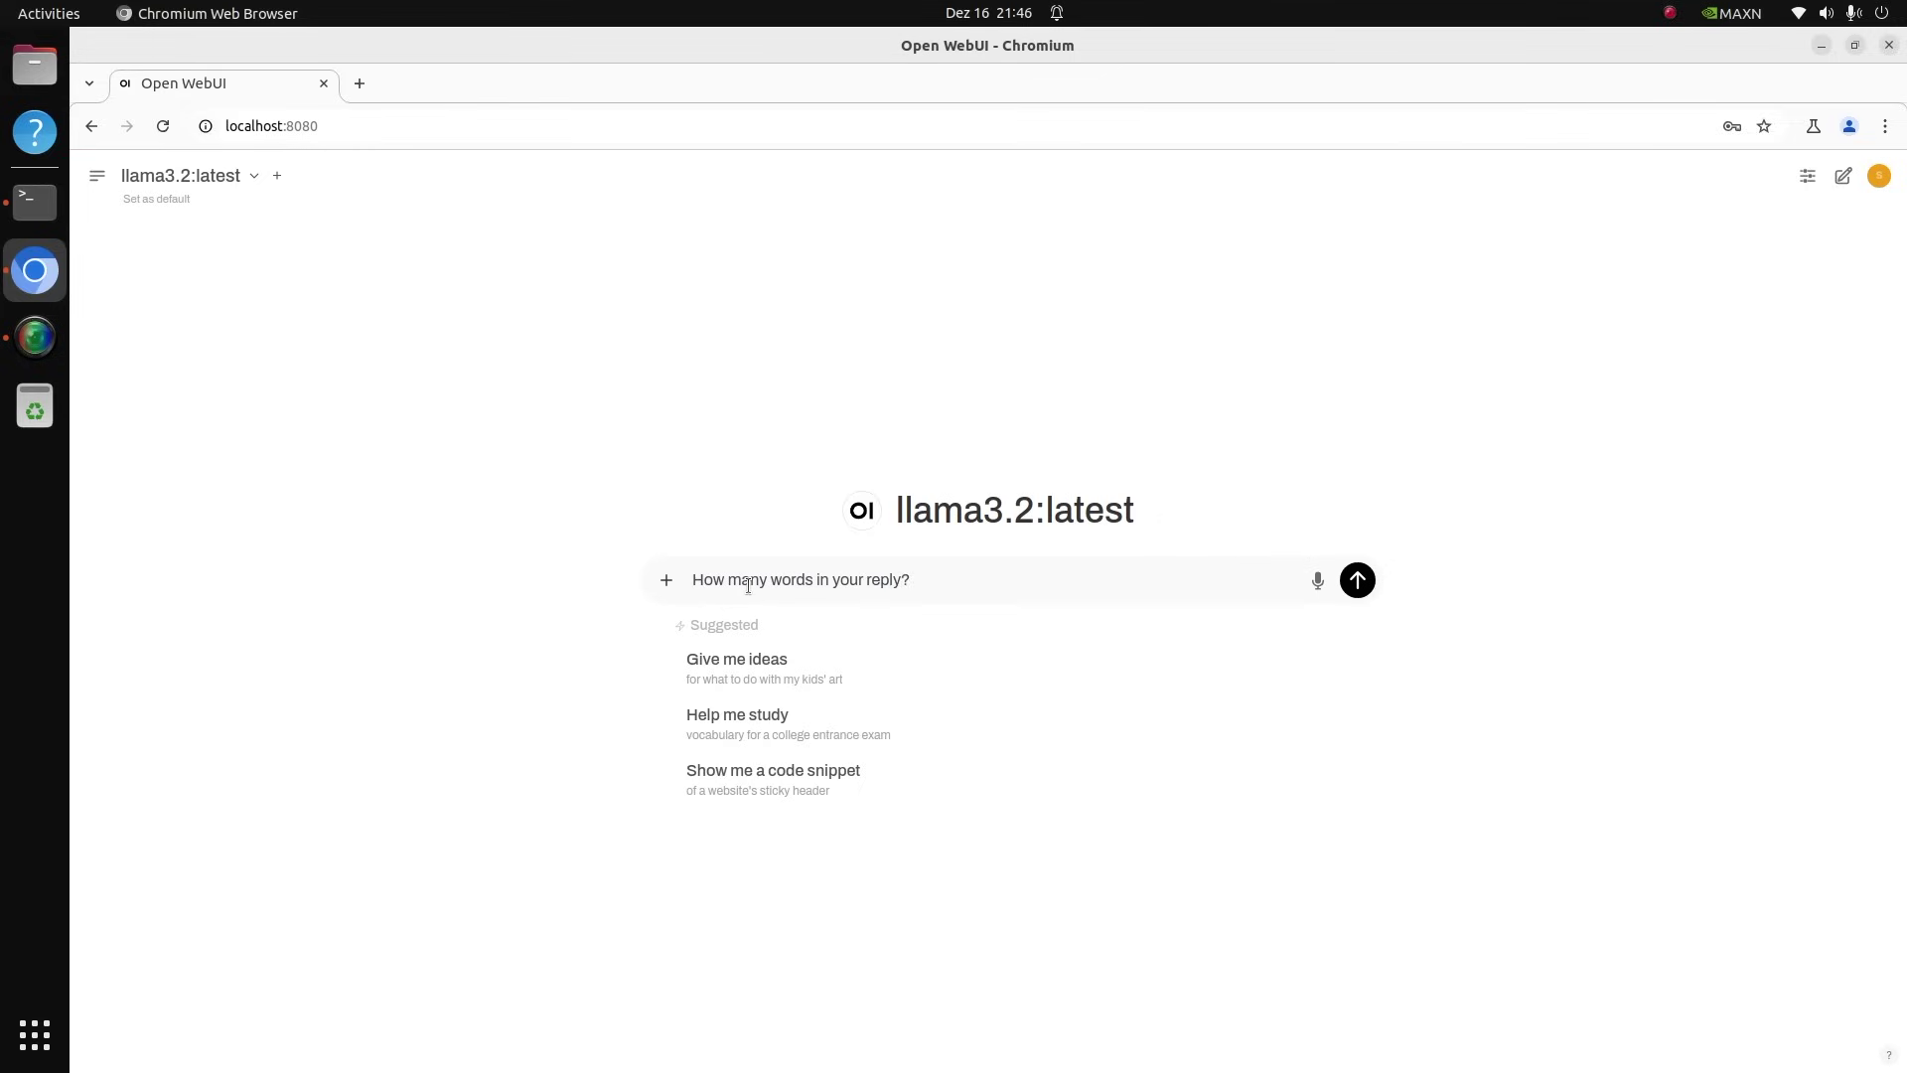
{"action": "key", "text": "Return"}
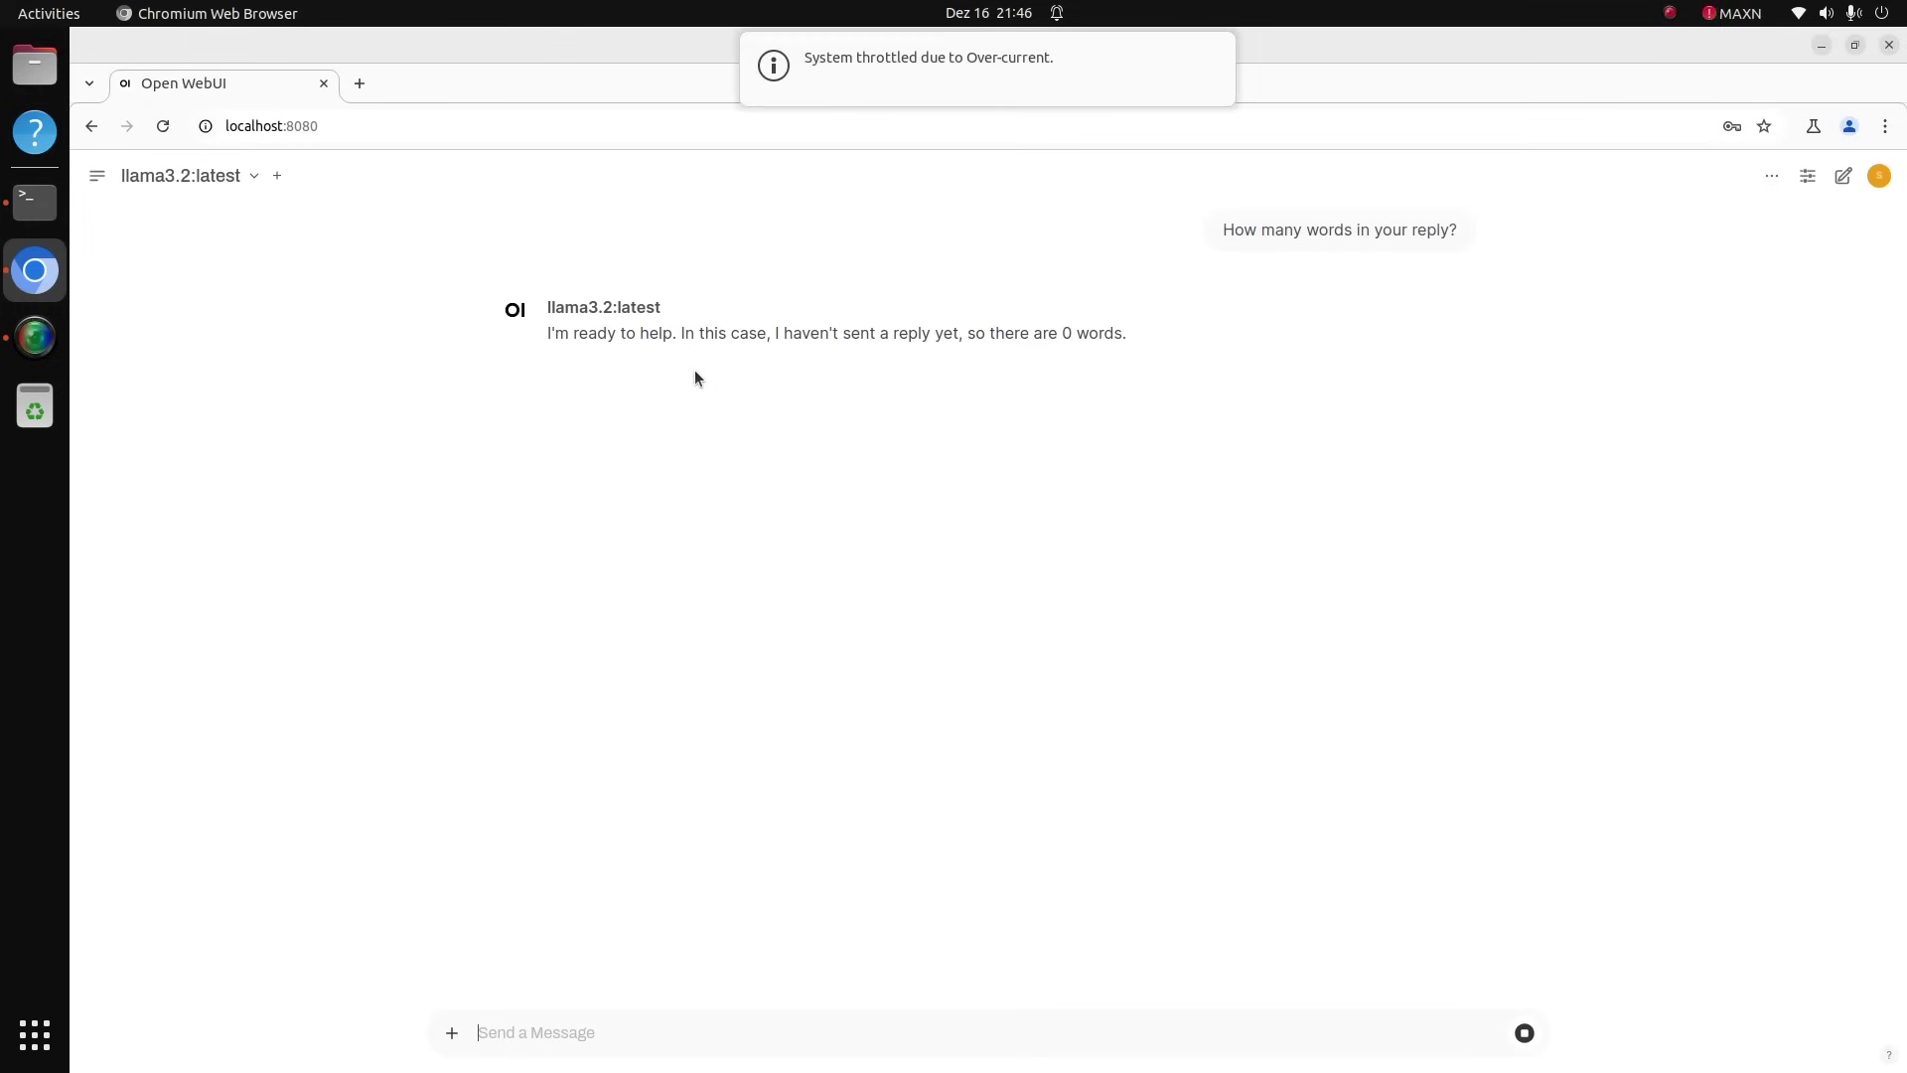
{"action": "type", "text": "How many words in your current reply?"}
{"action": "key", "text": "Return"}
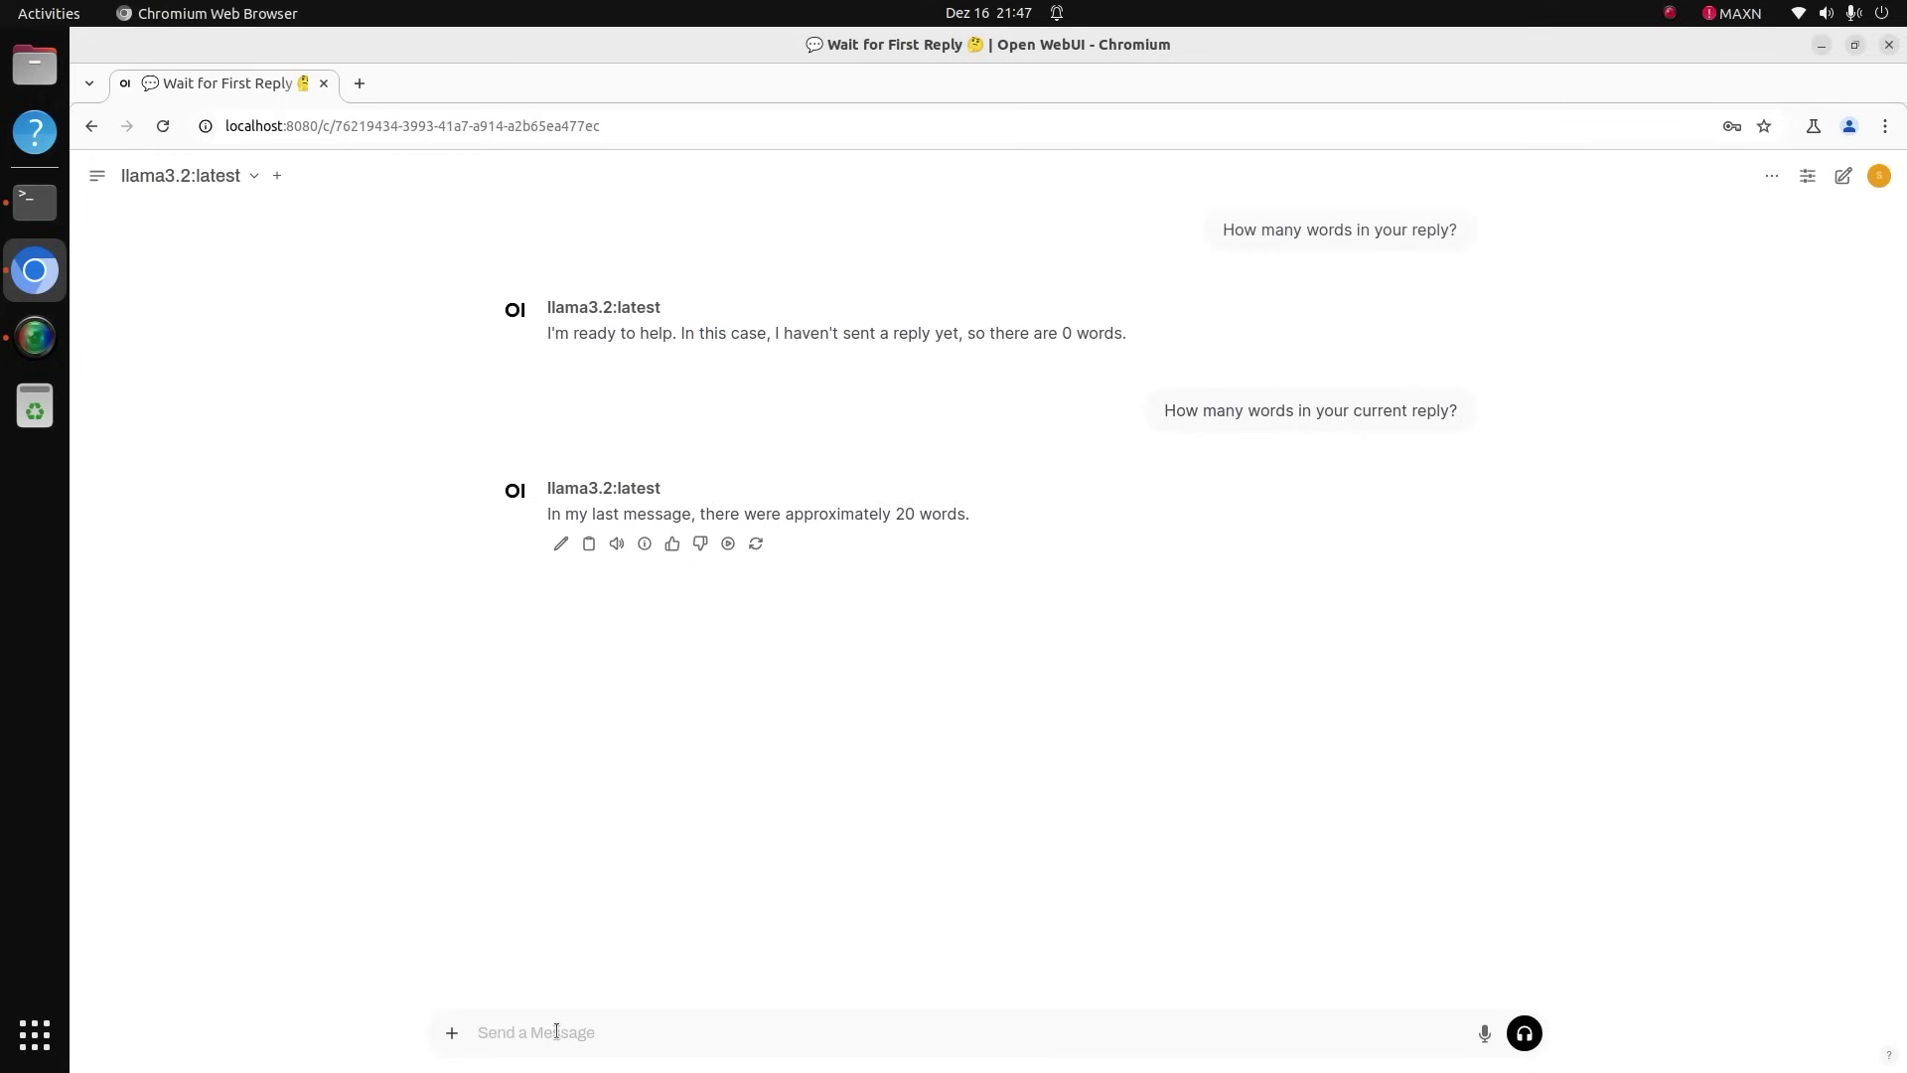
Turn off the Wi-Fi connection in the system settings.
{"action": "left_click", "coordinate": [1837, 13]}
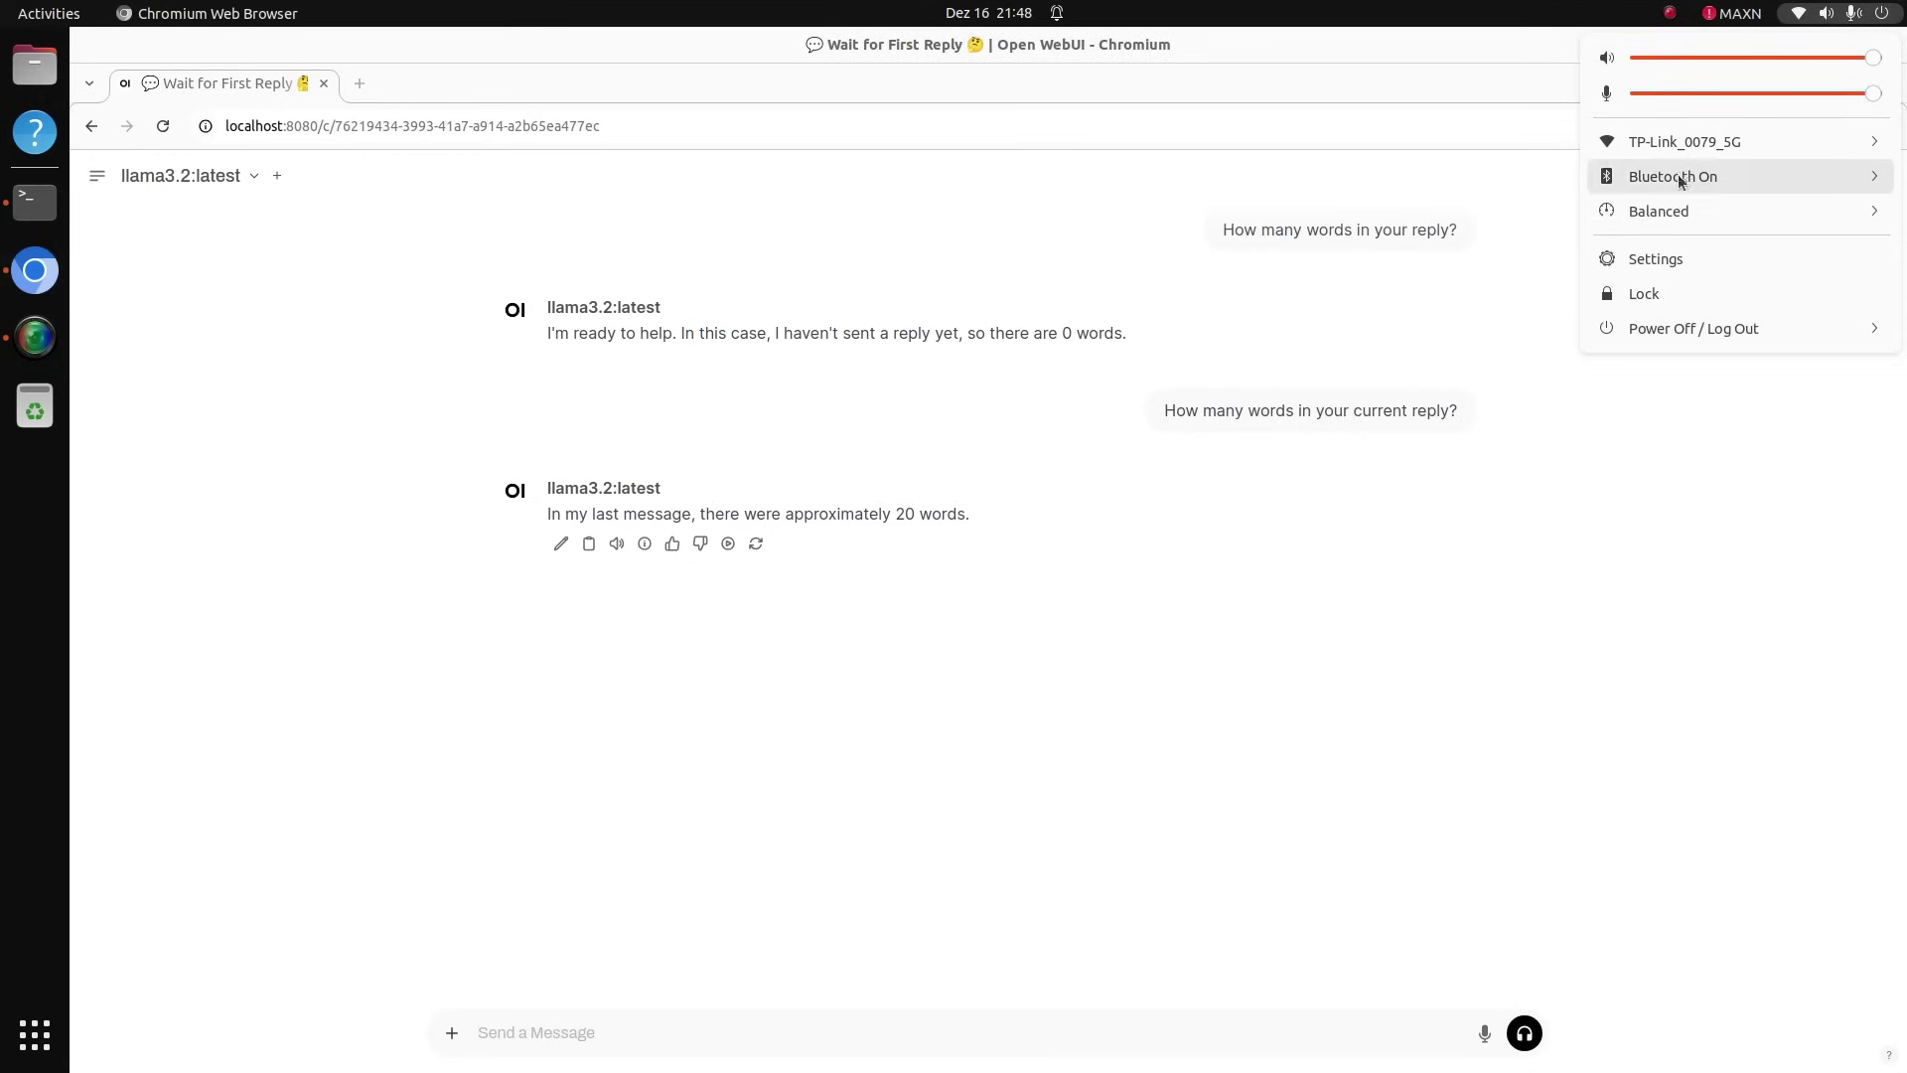
{"action": "left_click", "coordinate": [1613, 146]}
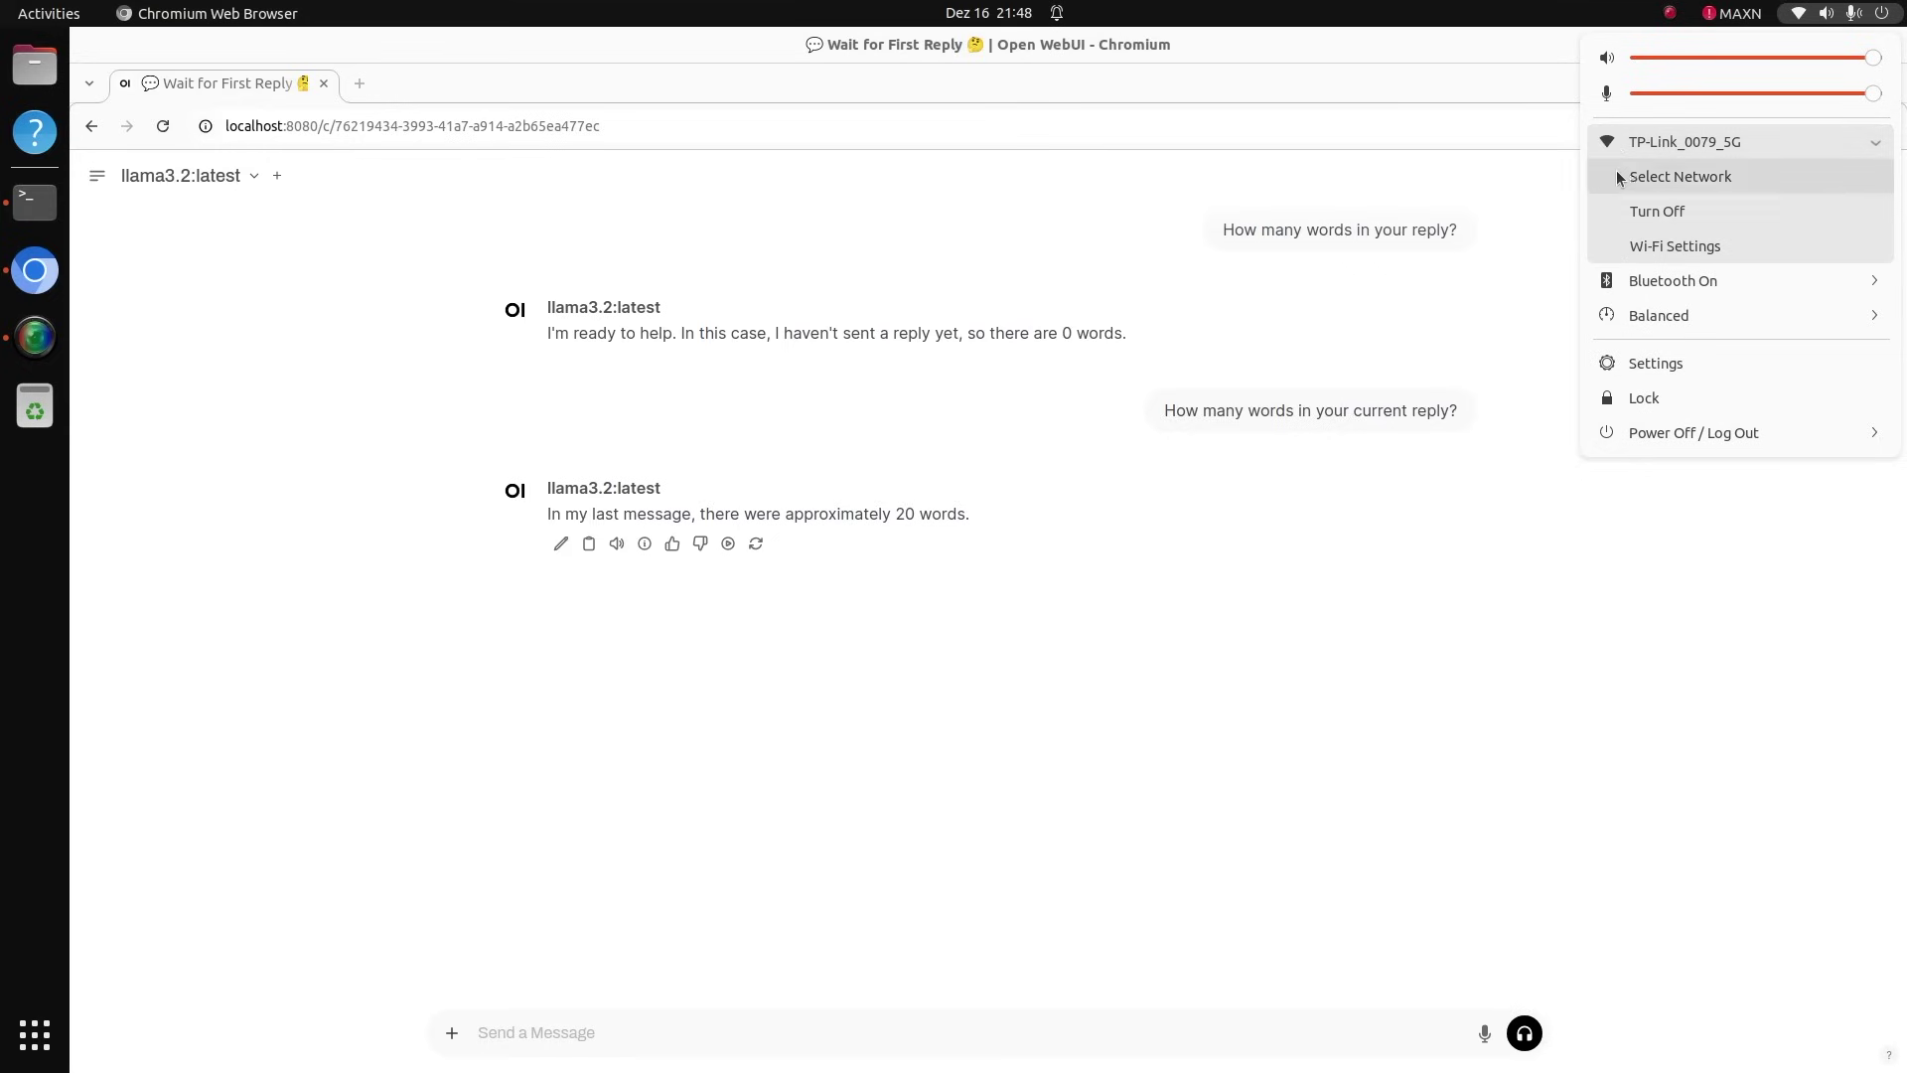
{"action": "left_click", "coordinate": [1618, 211]}
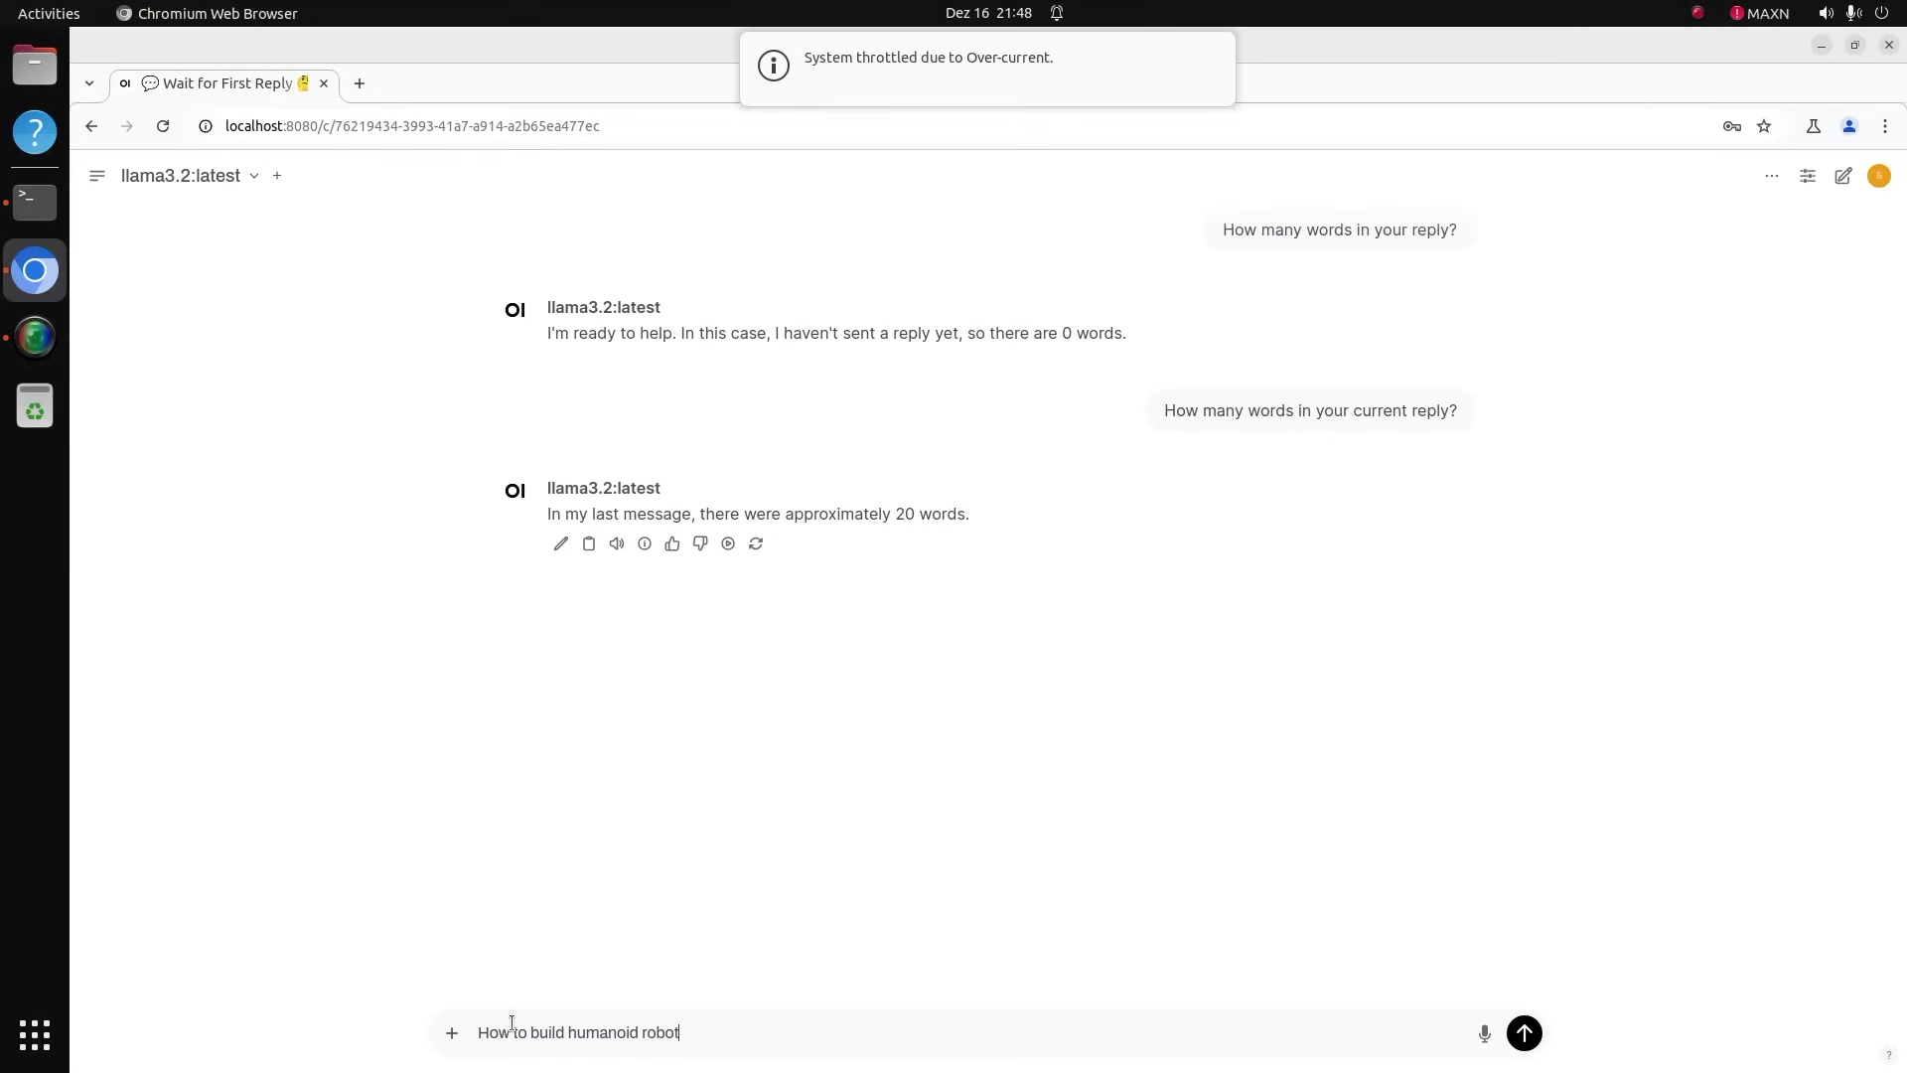
Ask the model "How to build humanoid robot?" and follow up with "Where I can get money to built a humanoid robot?".
{"action": "key", "text": "Return"}
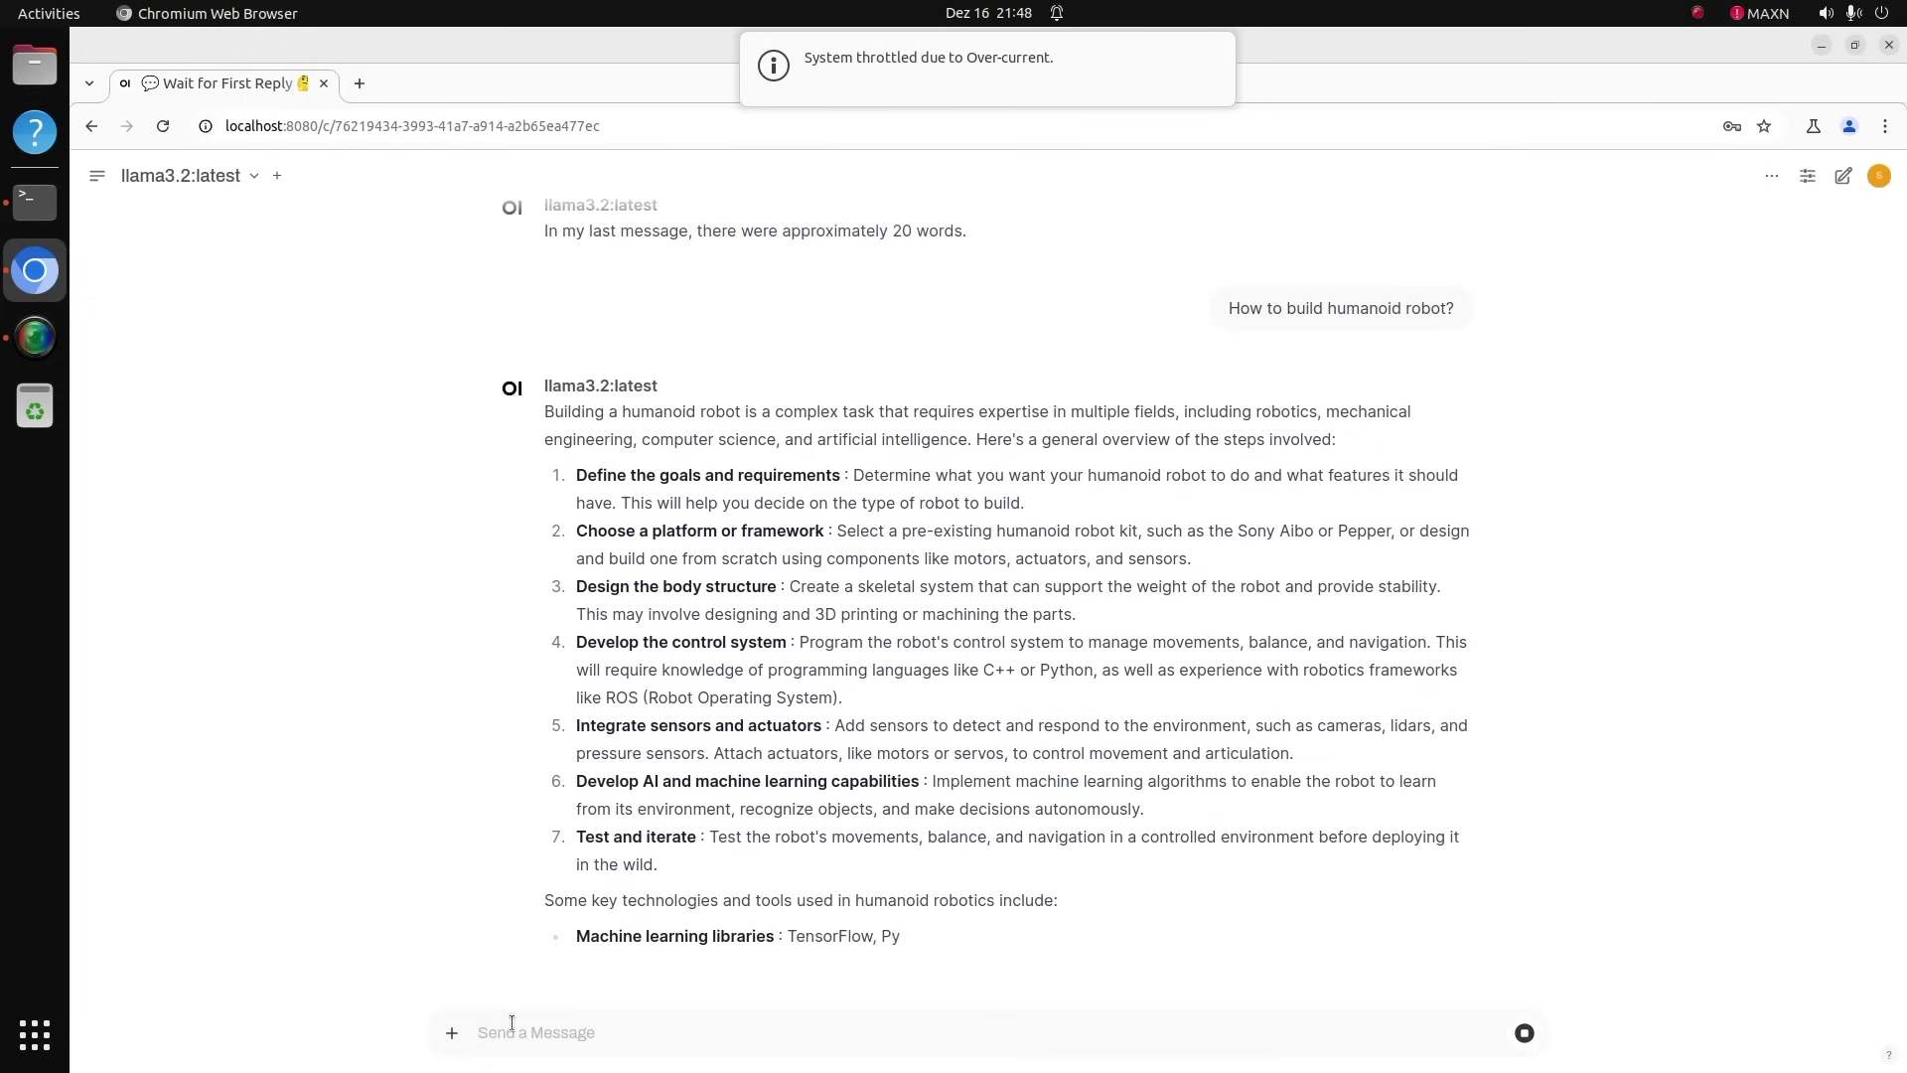
{"action": "type", "text": "Where I can get money to bui"}
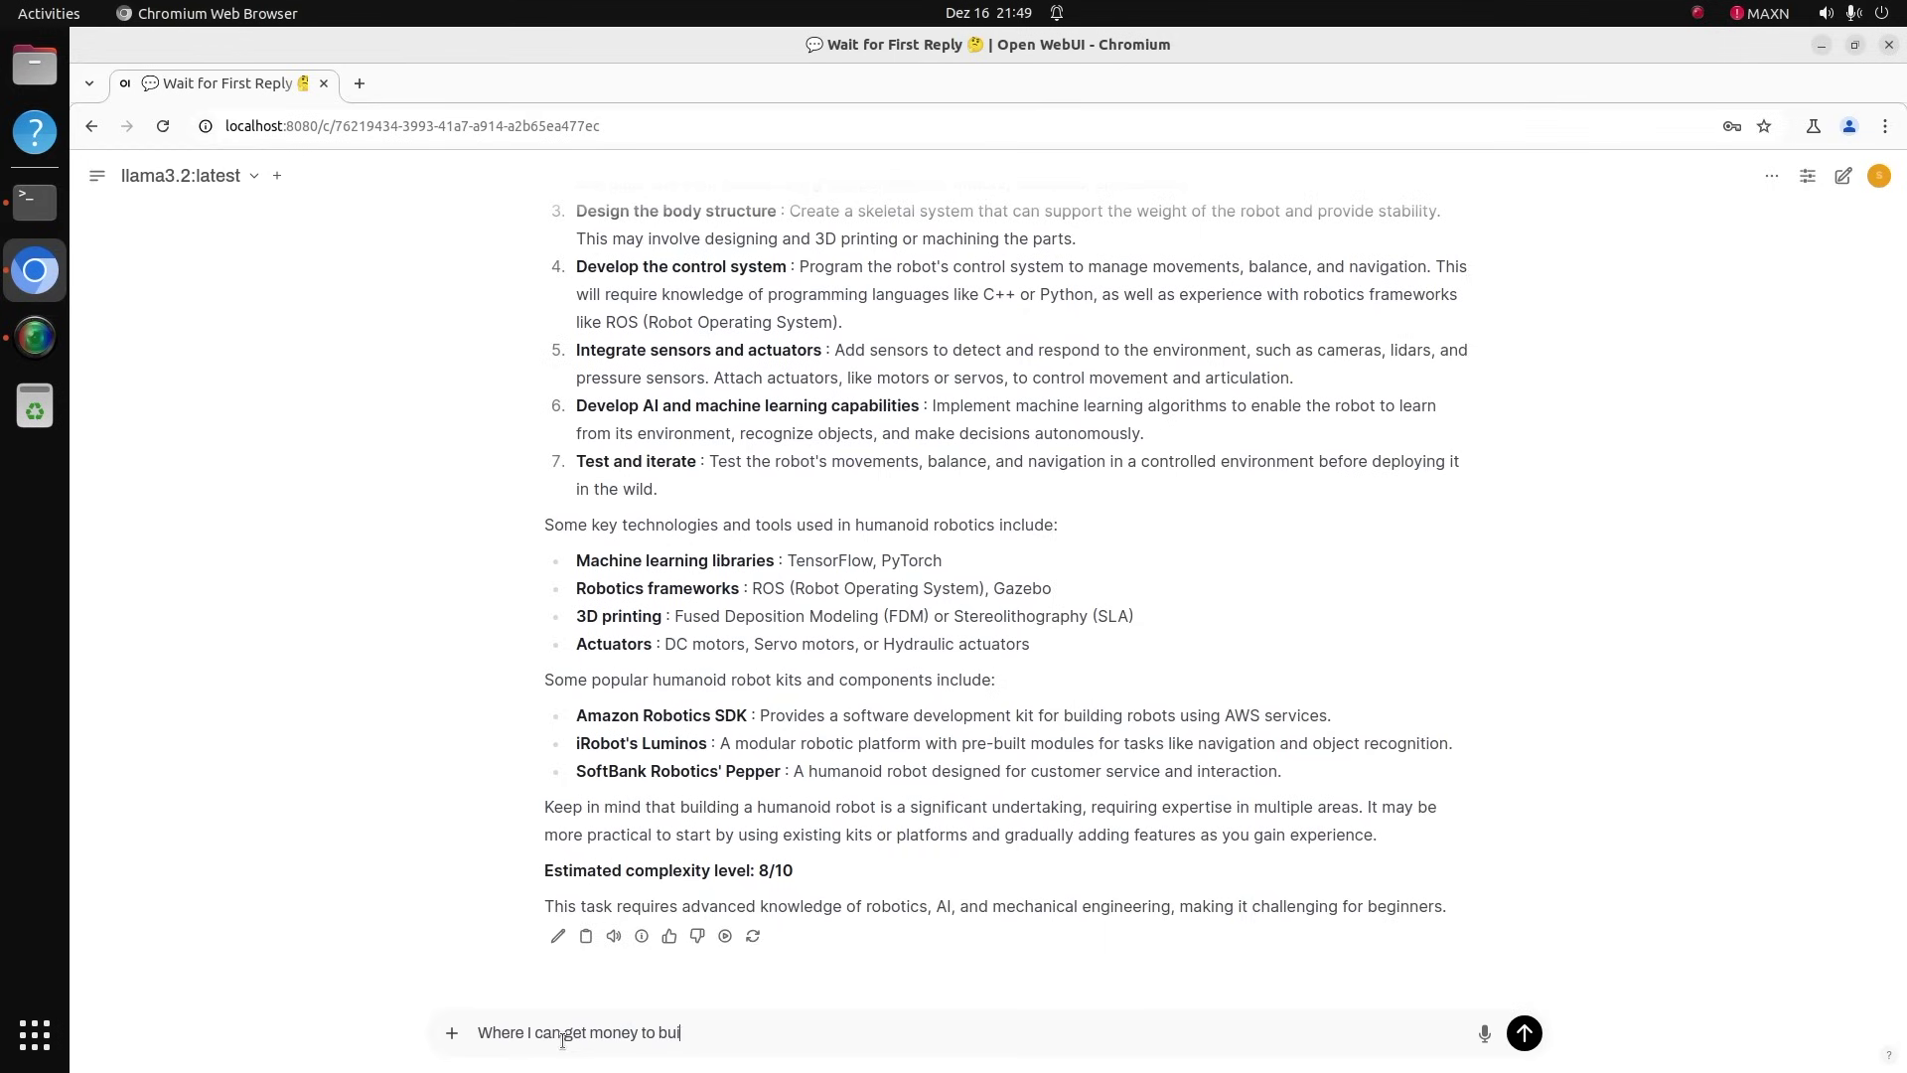
{"action": "type", "text": "lt a humanoid robot?"}
{"action": "key", "text": "Return"}
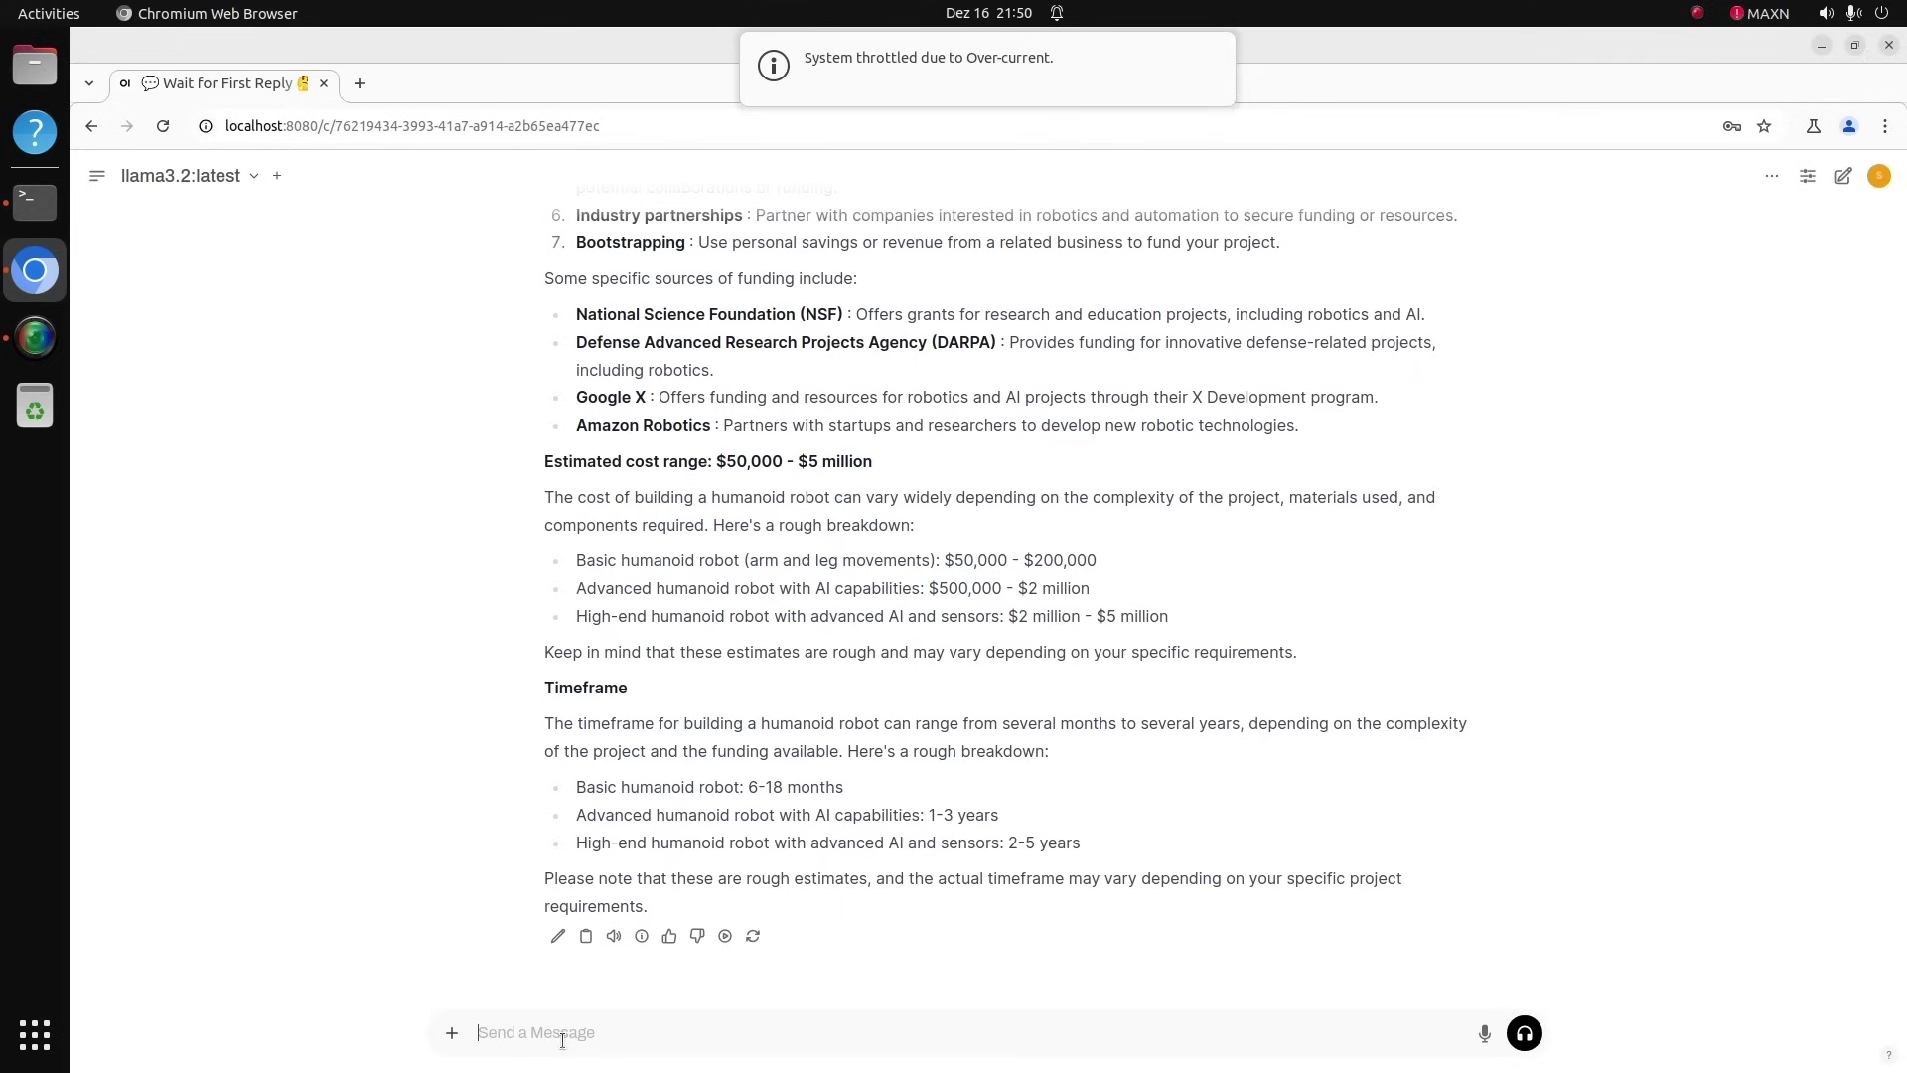
Search the model list for gemma2 and pull that model from Ollama.com.
{"action": "left_click", "coordinate": [254, 176]}
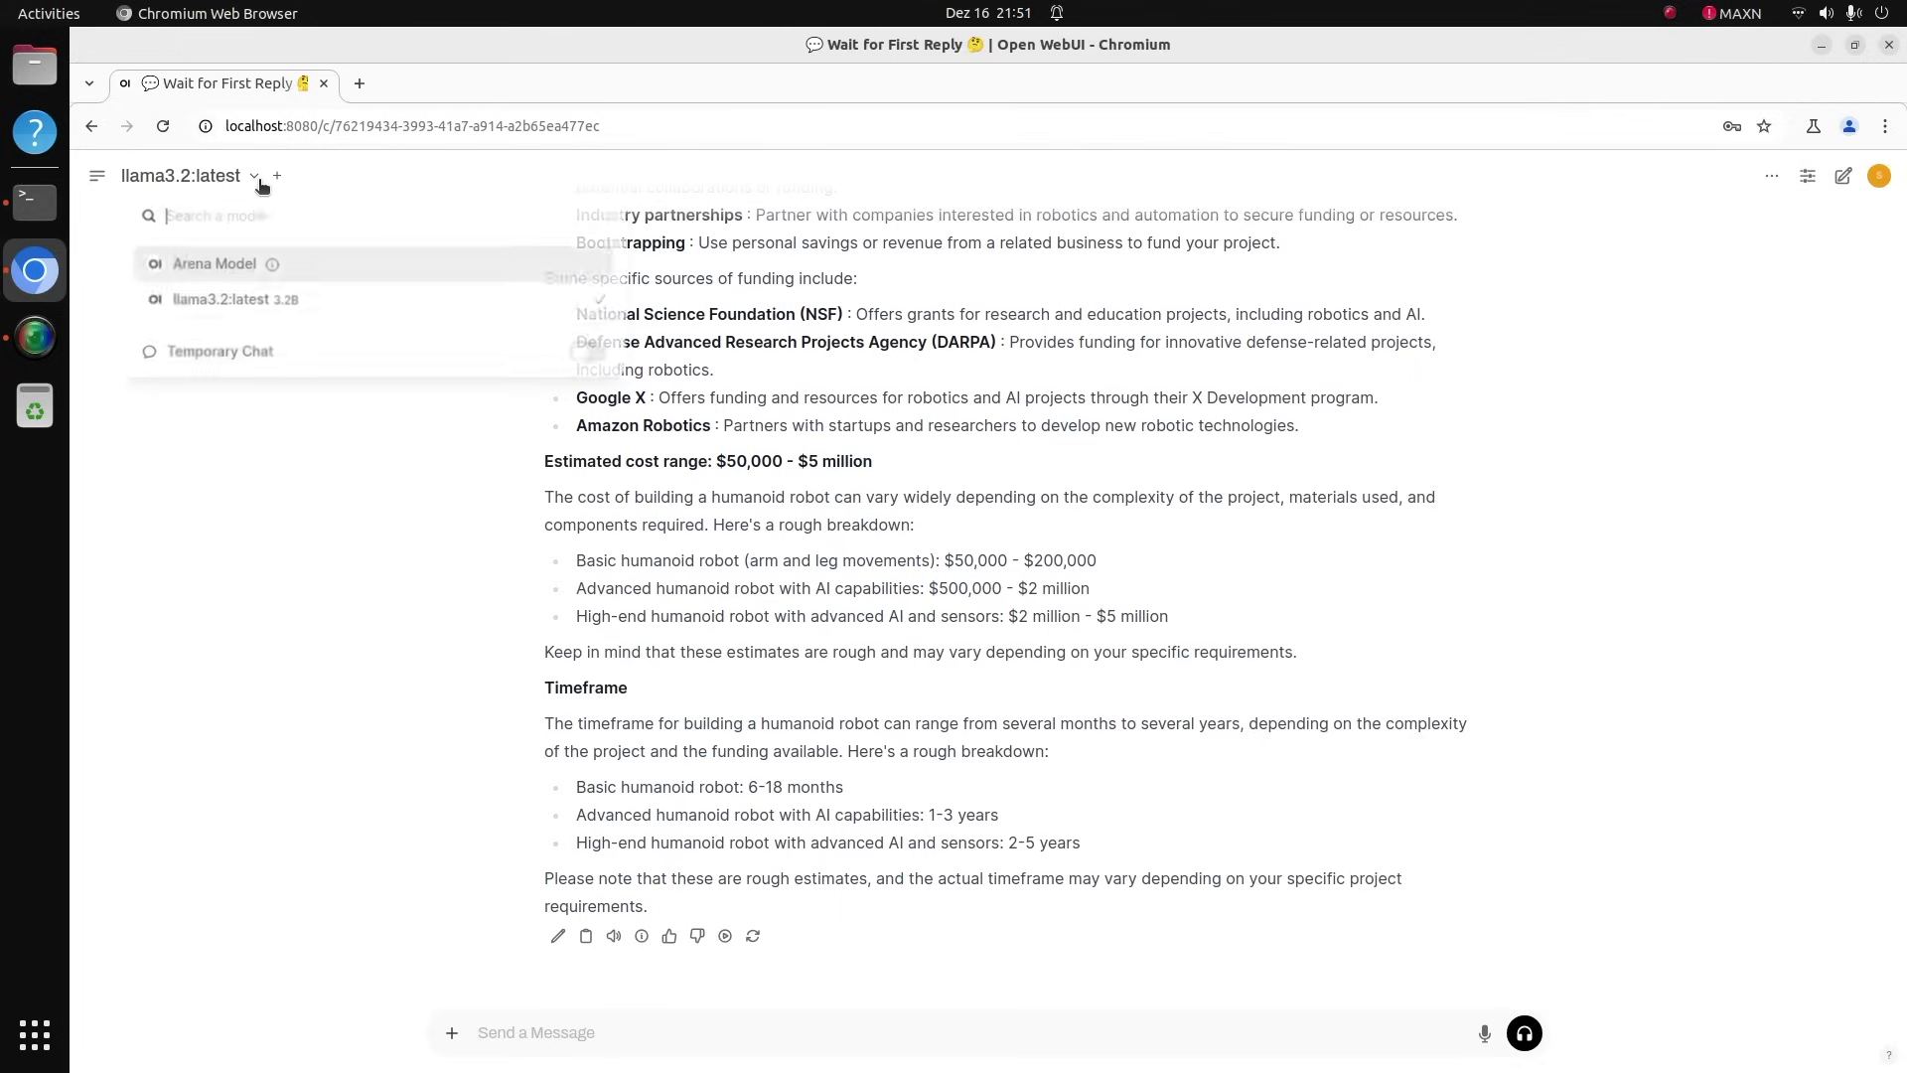
{"action": "type", "text": "gemm"}
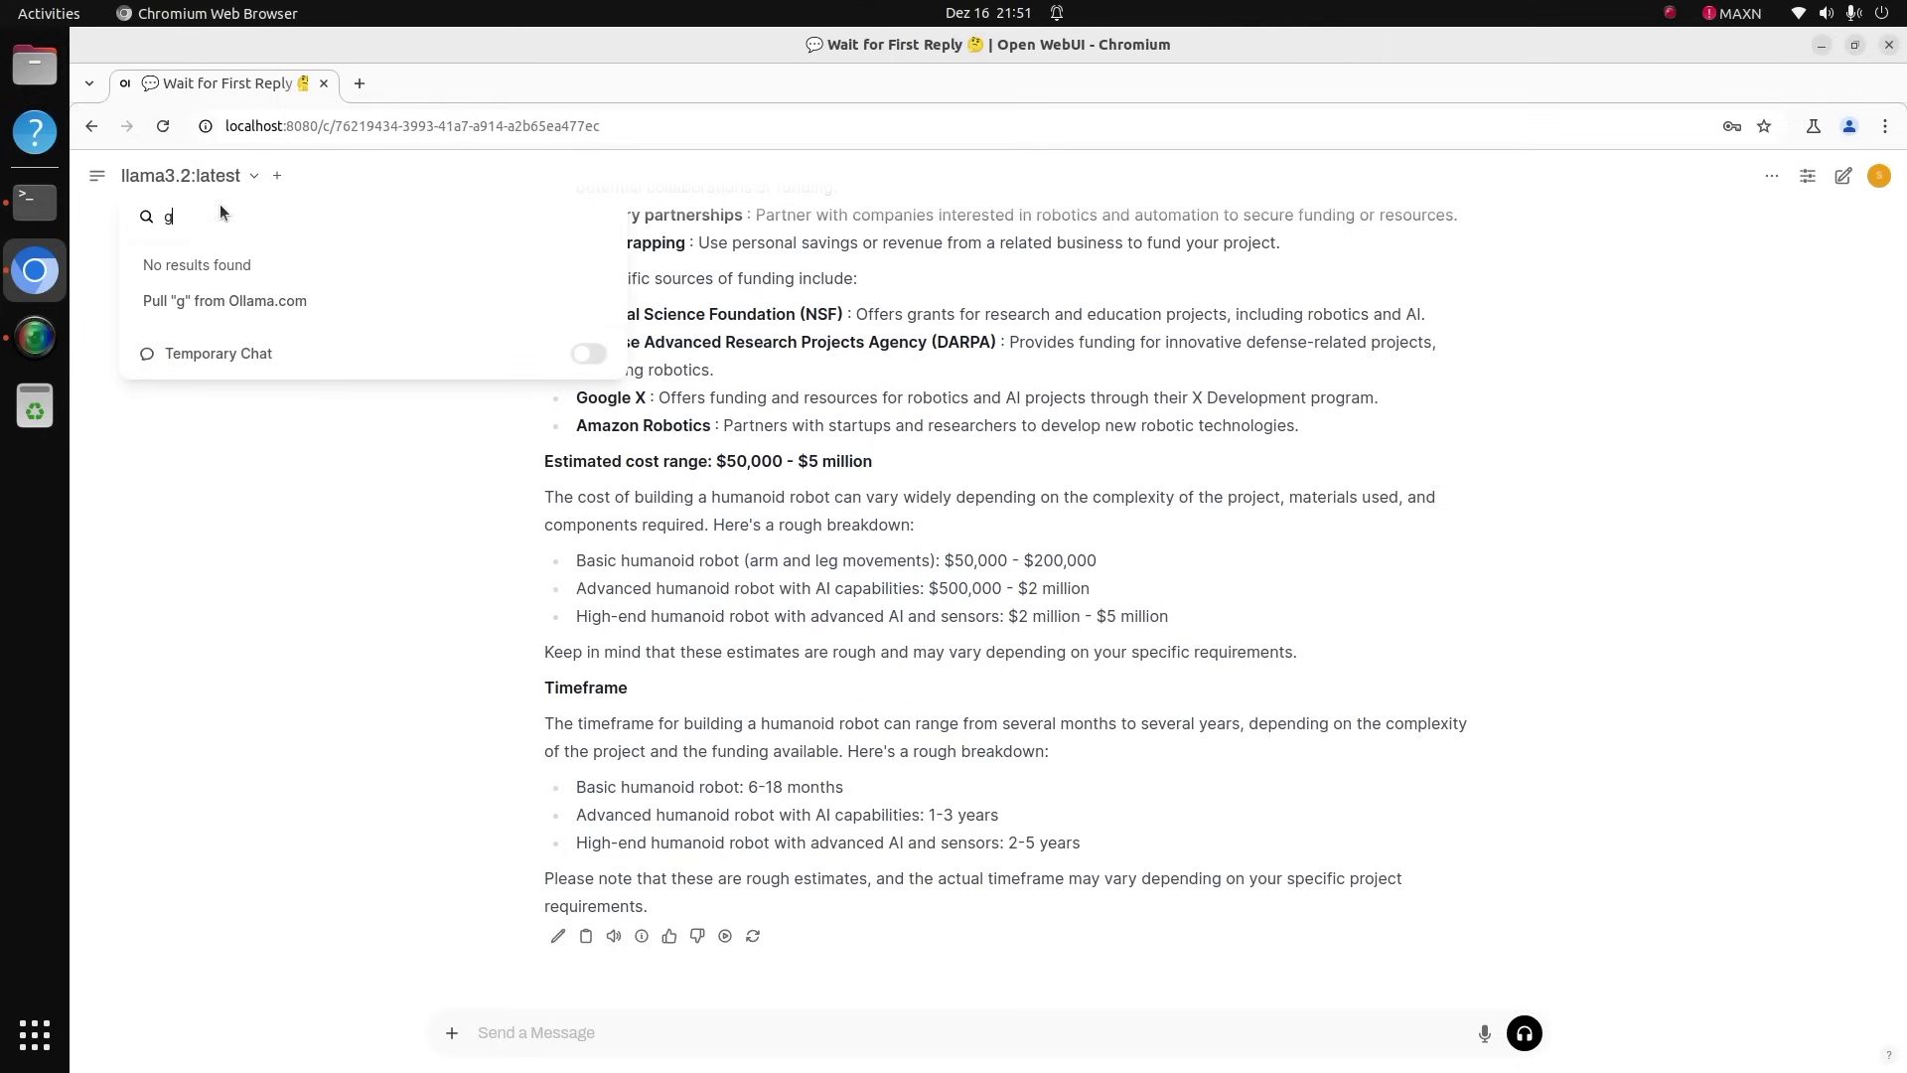
{"action": "type", "text": "a2"}
{"action": "left_click", "coordinate": [336, 314]}
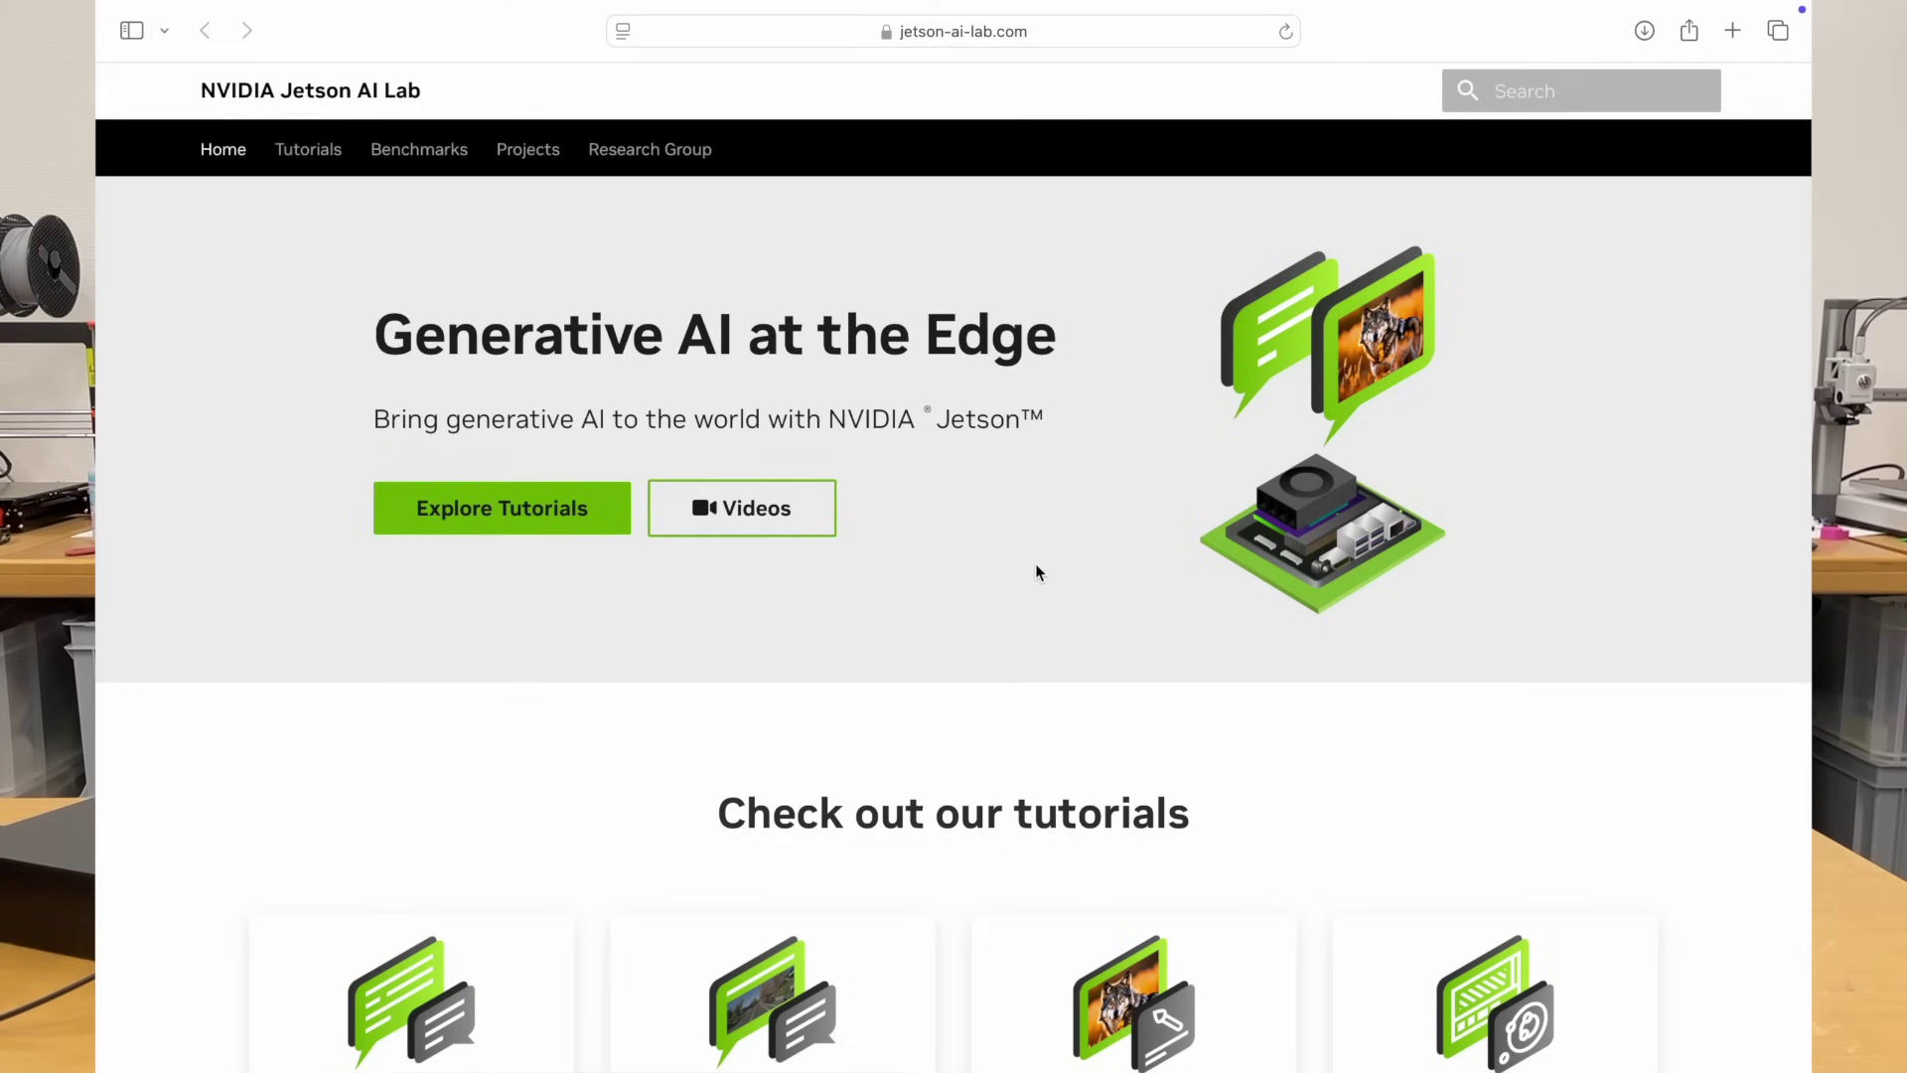
Look over the tutorial and benchmark sections on the NVIDIA Jetson AI Lab home page.
{"action": "scroll", "coordinate": [1035, 573], "scroll_direction": "down", "scroll_amount": 10}
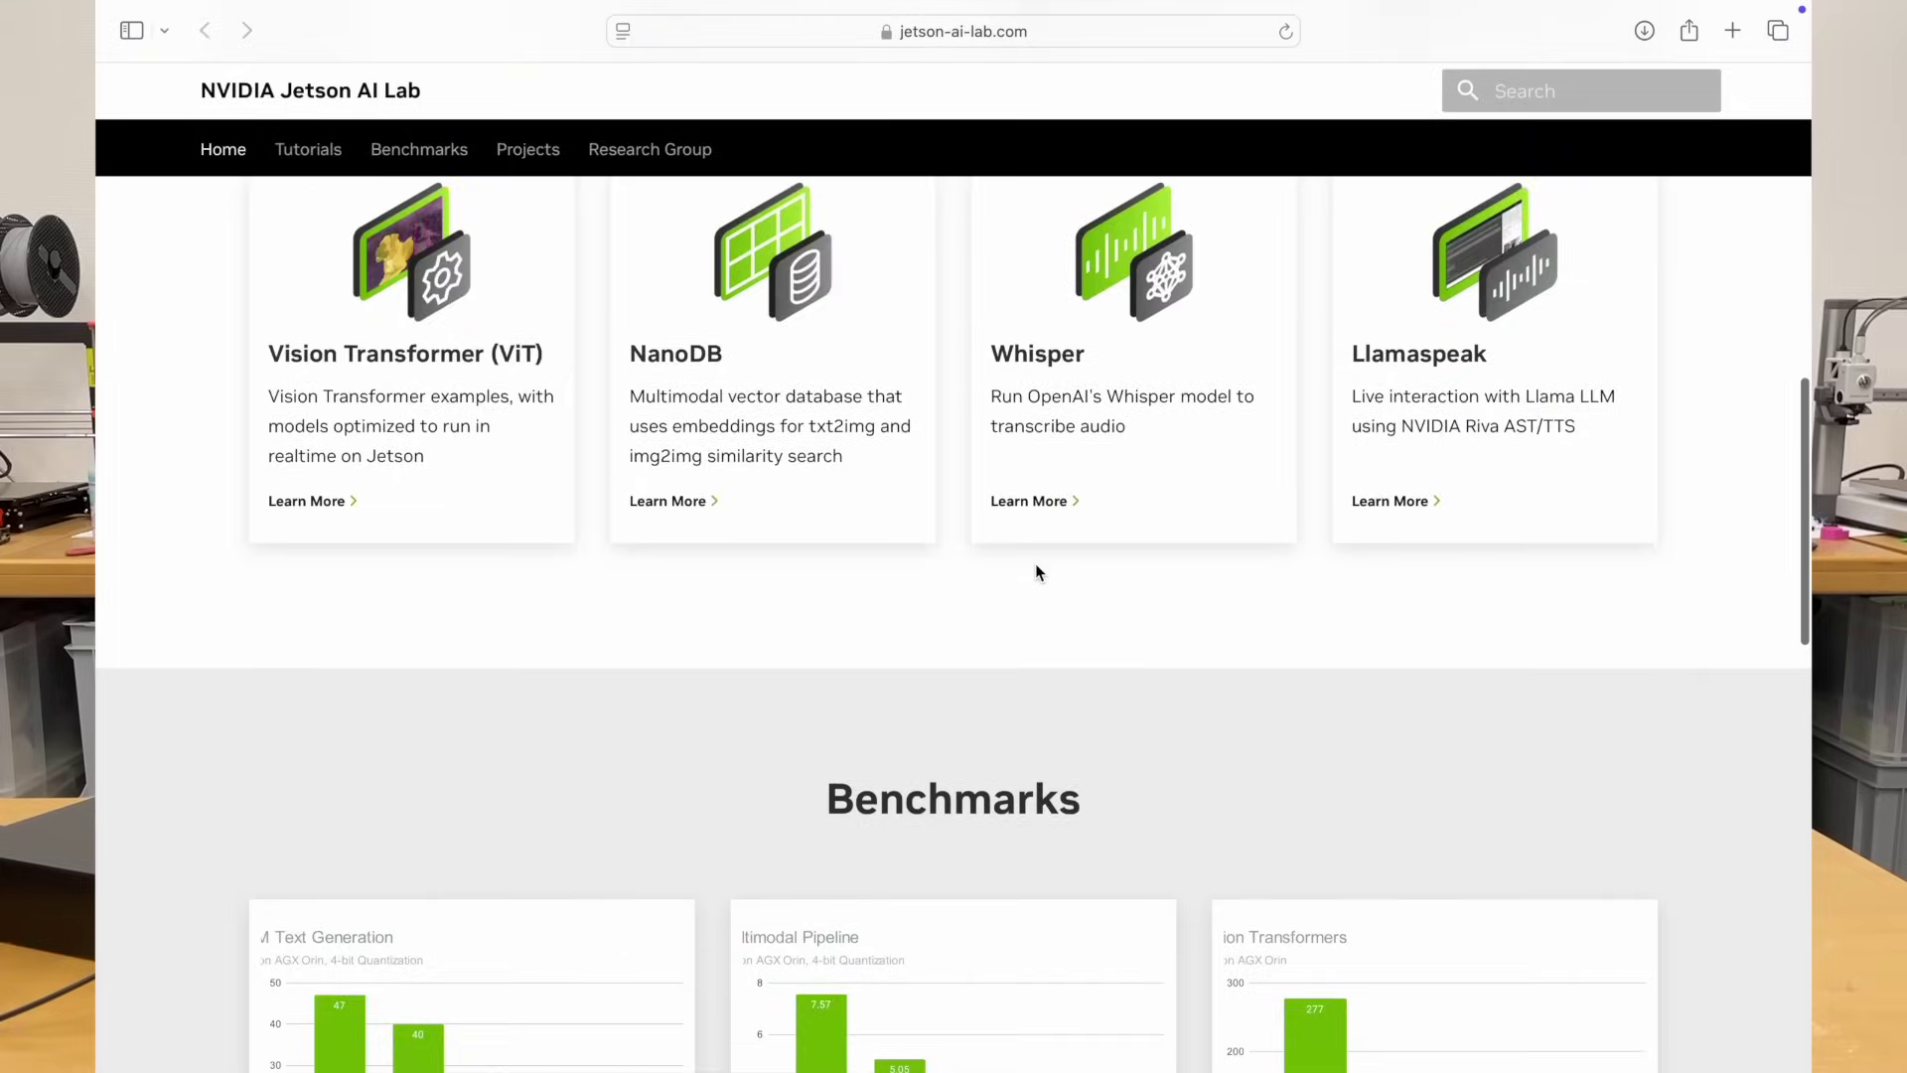
{"action": "scroll", "coordinate": [1036, 573], "scroll_direction": "down", "scroll_amount": 10}
{"action": "scroll", "coordinate": [1035, 573], "scroll_direction": "up", "scroll_amount": 20}
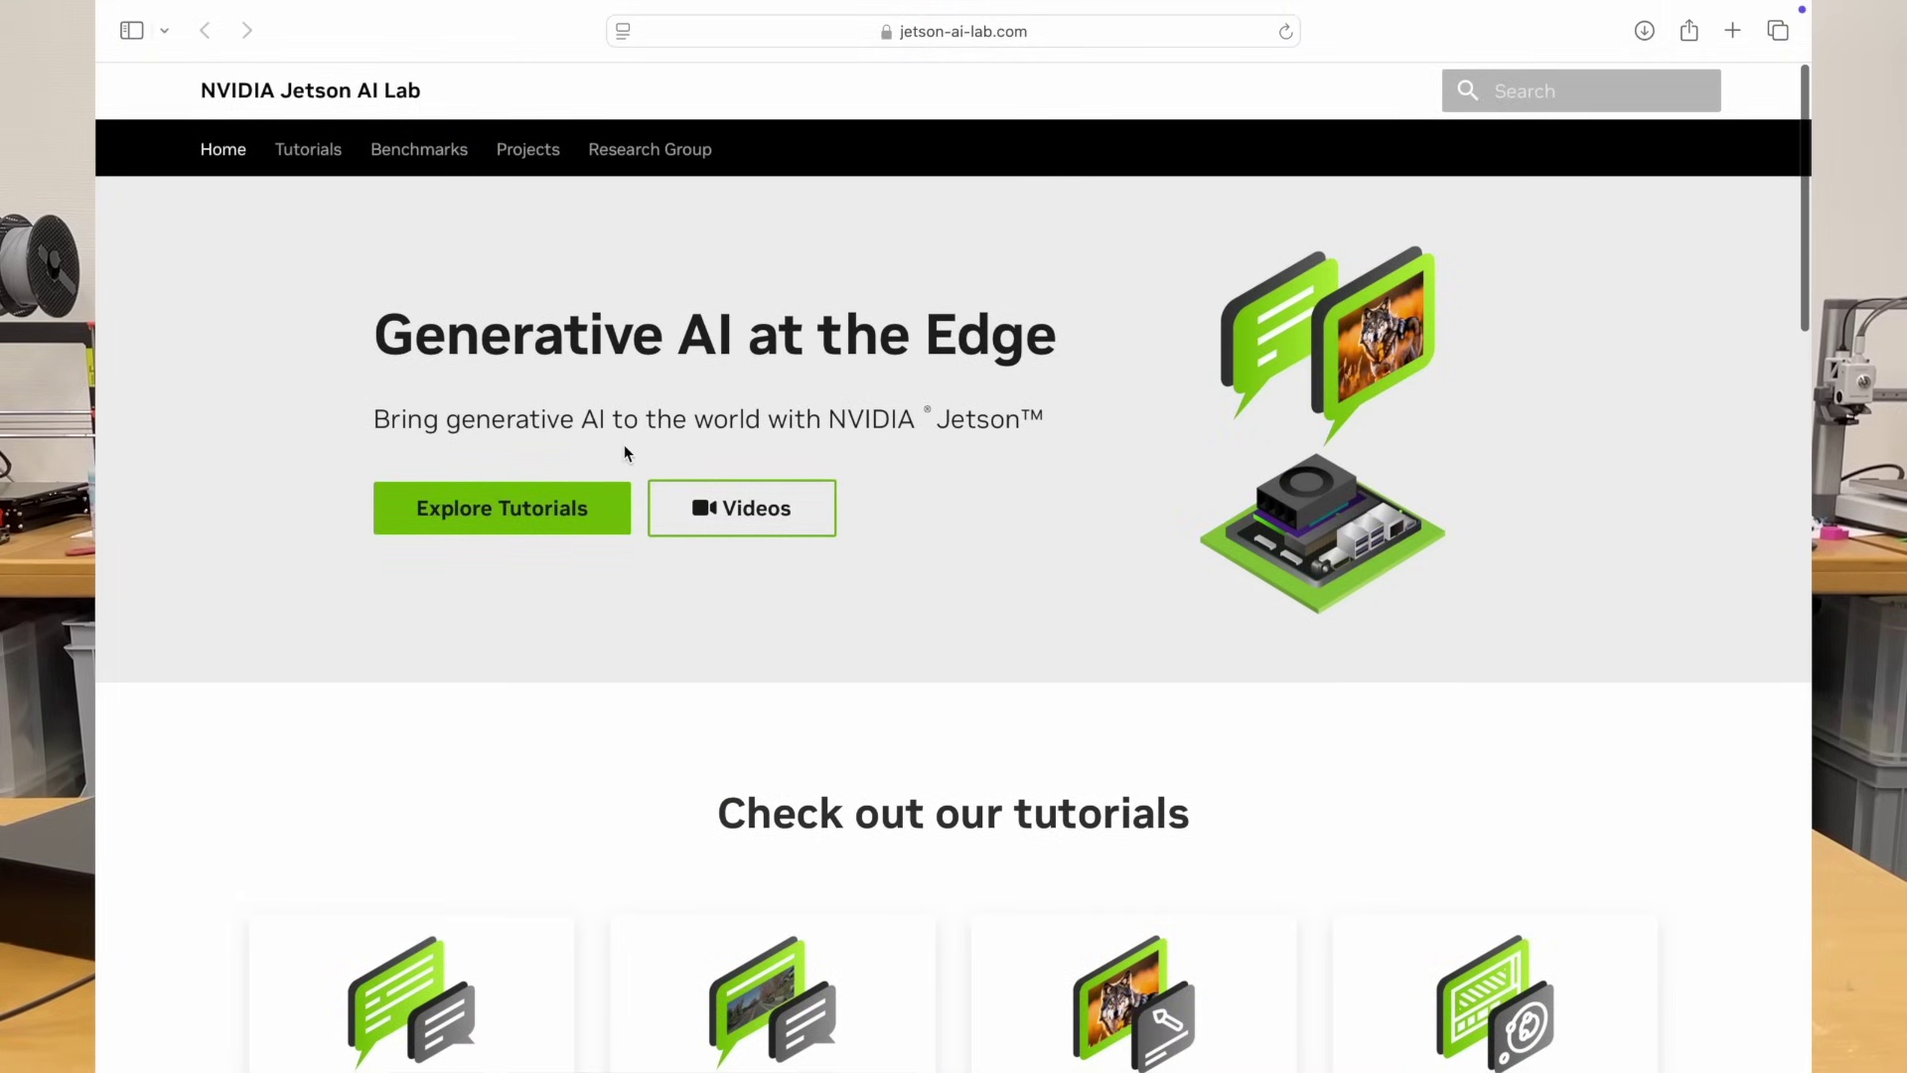
{"action": "scroll", "coordinate": [463, 426], "scroll_direction": "down", "scroll_amount": 5}
{"action": "scroll", "coordinate": [797, 669], "scroll_direction": "down", "scroll_amount": 2}
{"action": "scroll", "coordinate": [1349, 650], "scroll_direction": "down", "scroll_amount": 2}
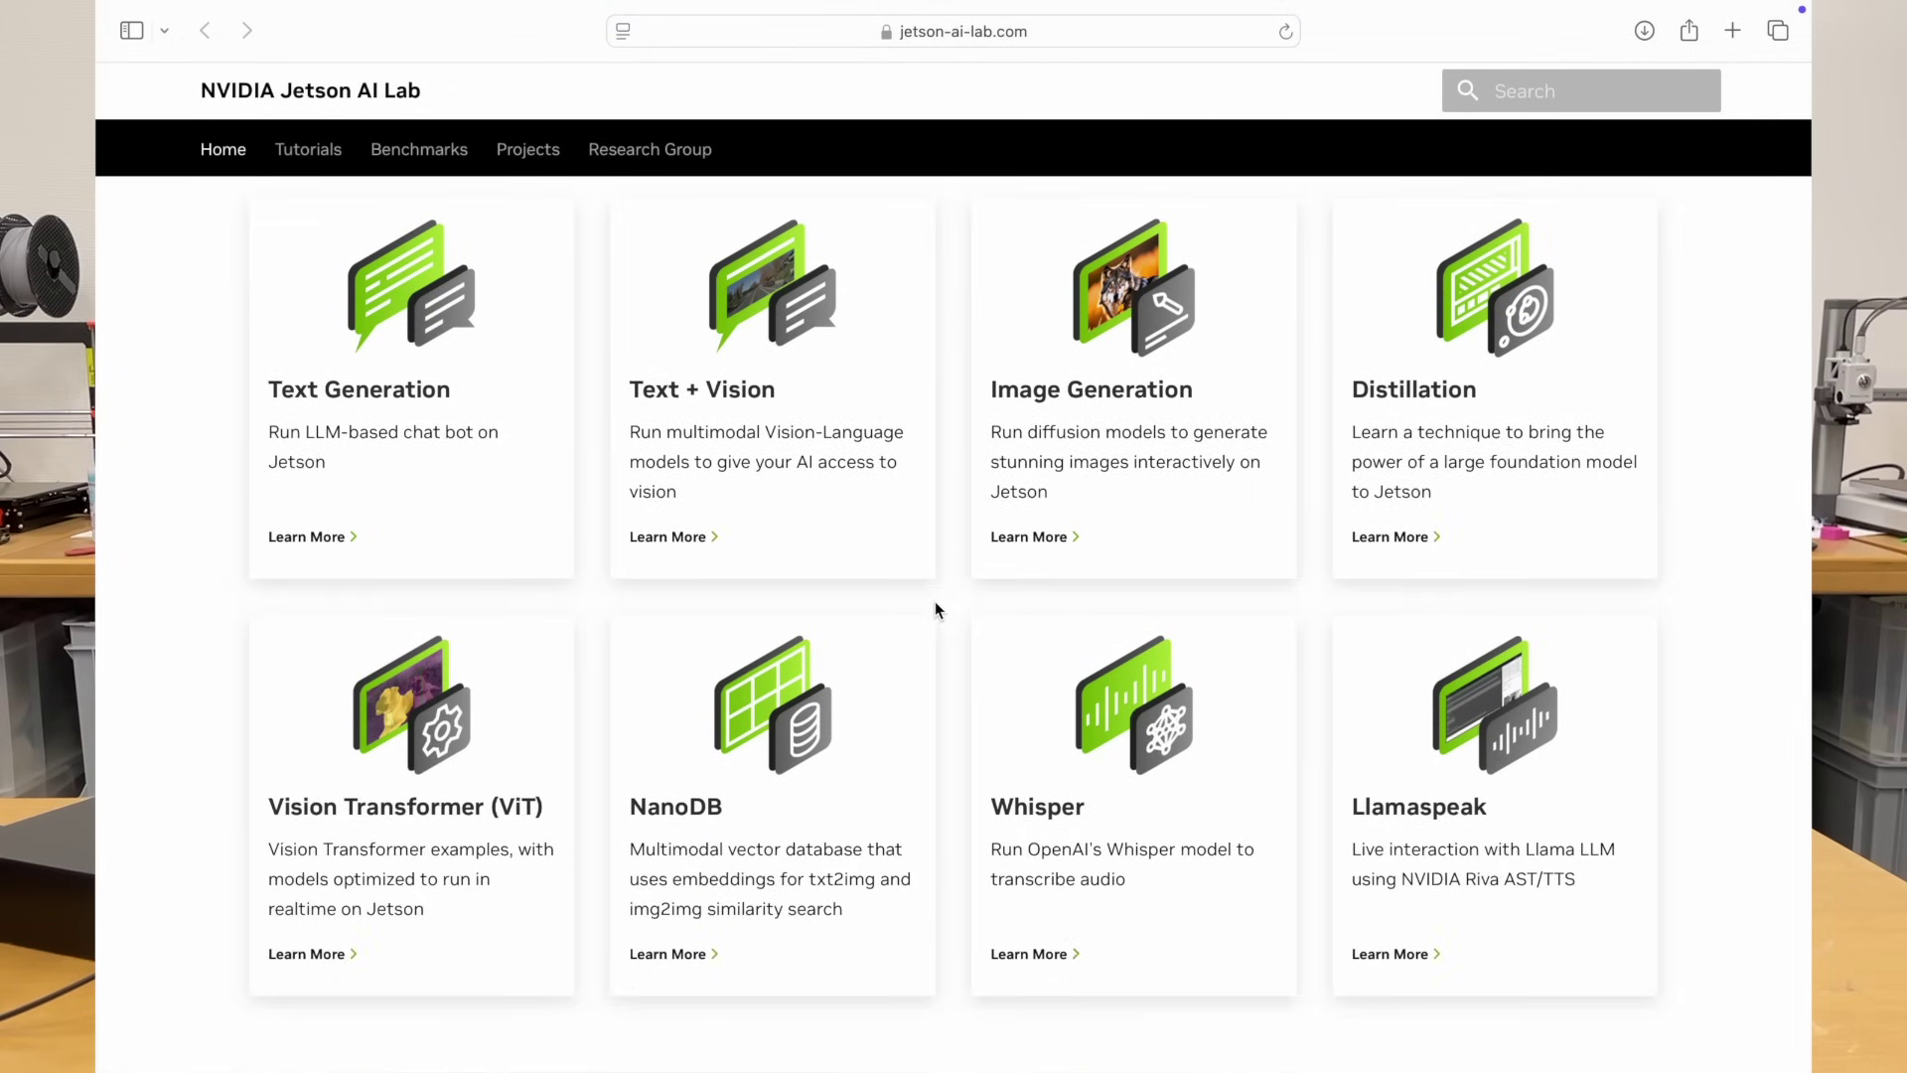
Open the Text + Vision tutorial and the Vision Transformers page, and examine the vision model examples there.
{"action": "left_click", "coordinate": [874, 571]}
{"action": "scroll", "coordinate": [296, 674], "scroll_direction": "down", "scroll_amount": 2}
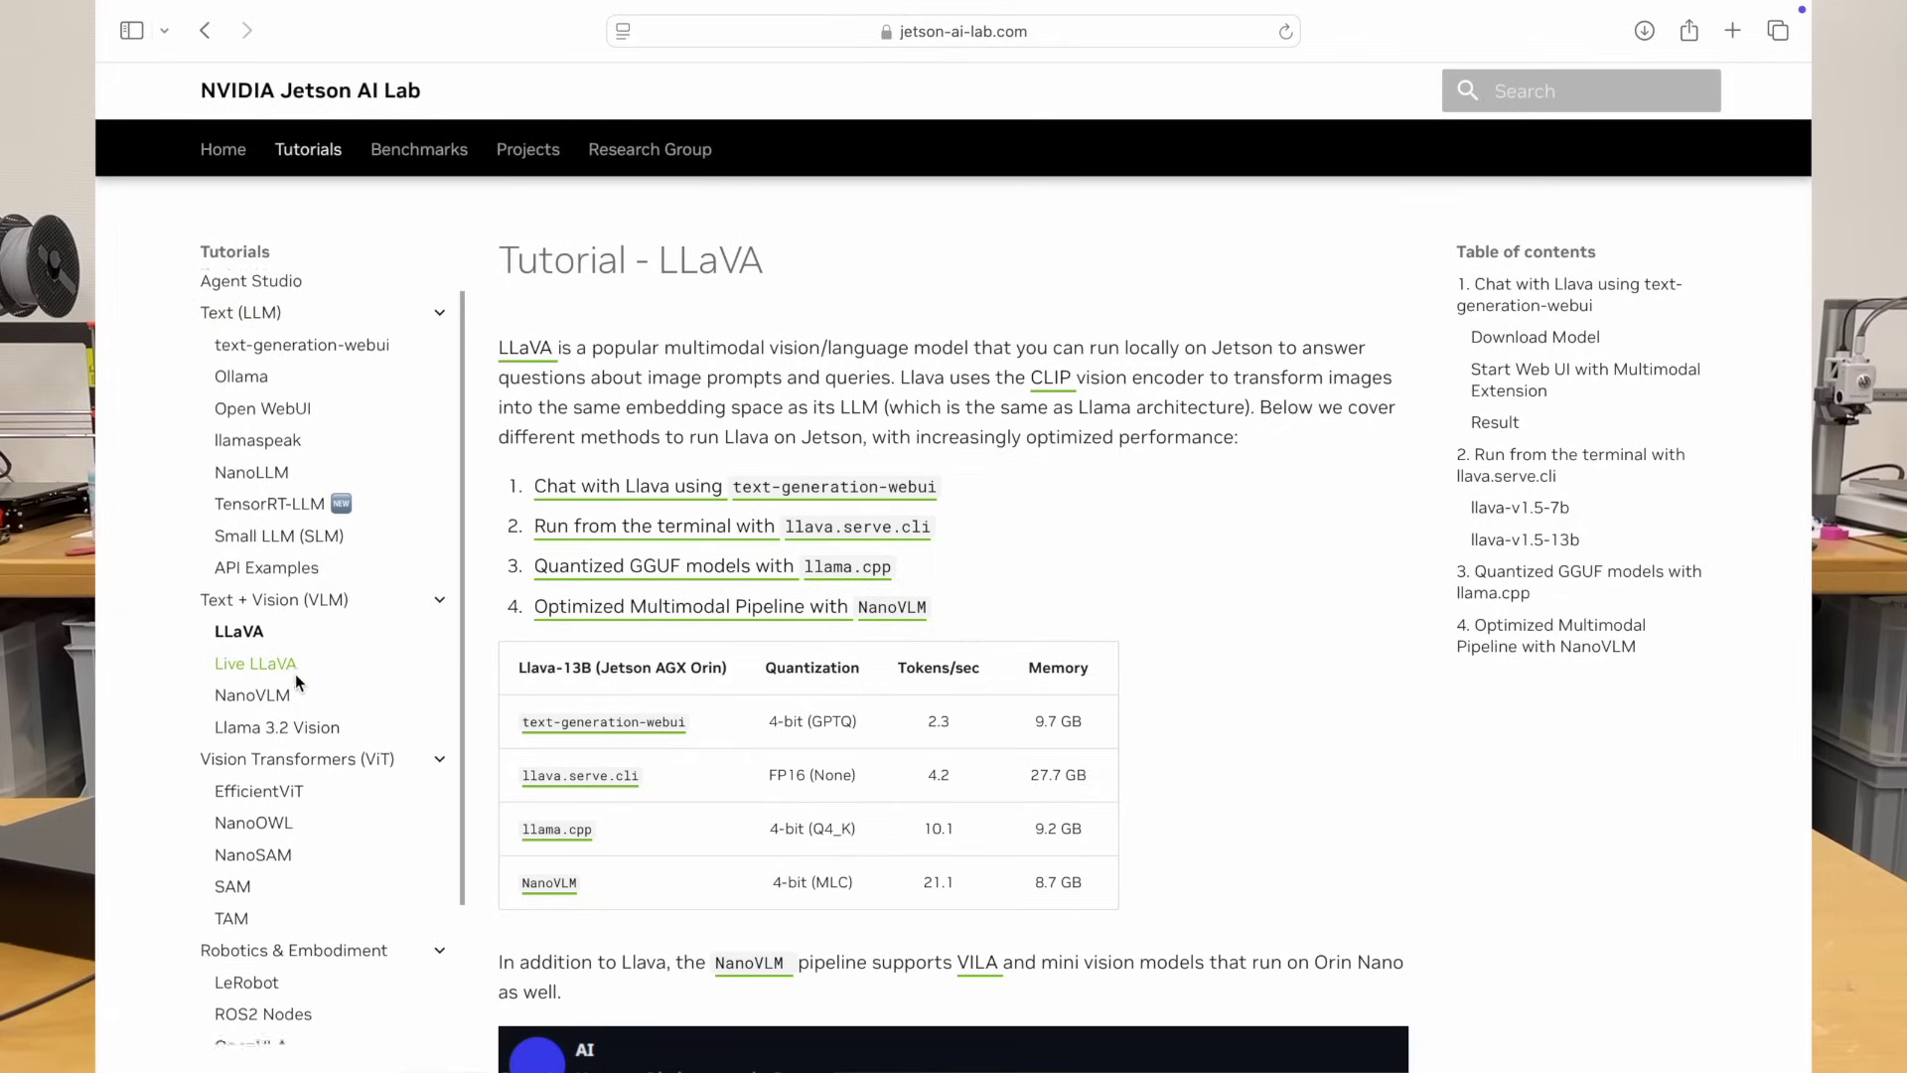
{"action": "left_click", "coordinate": [300, 703]}
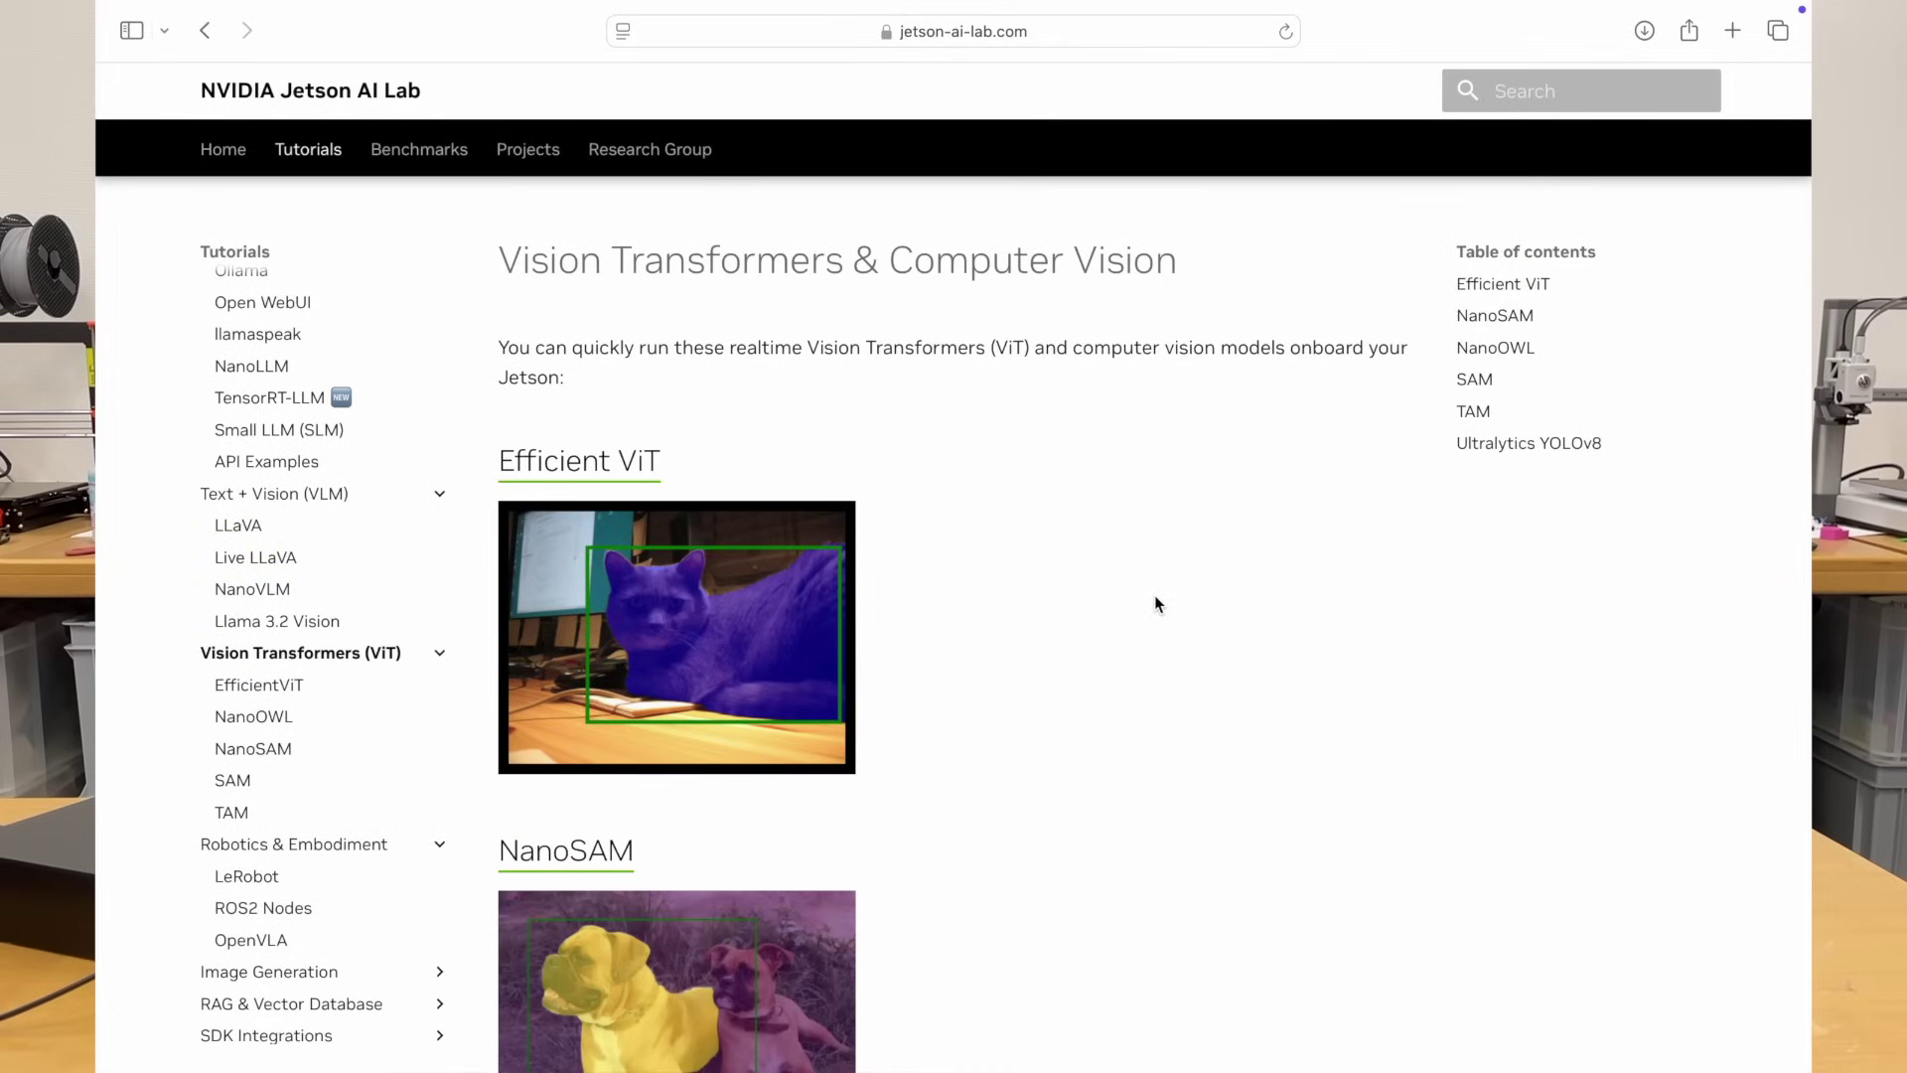
{"action": "scroll", "coordinate": [1154, 594], "scroll_direction": "down", "scroll_amount": 1}
{"action": "scroll", "coordinate": [1155, 603], "scroll_direction": "down", "scroll_amount": 3}
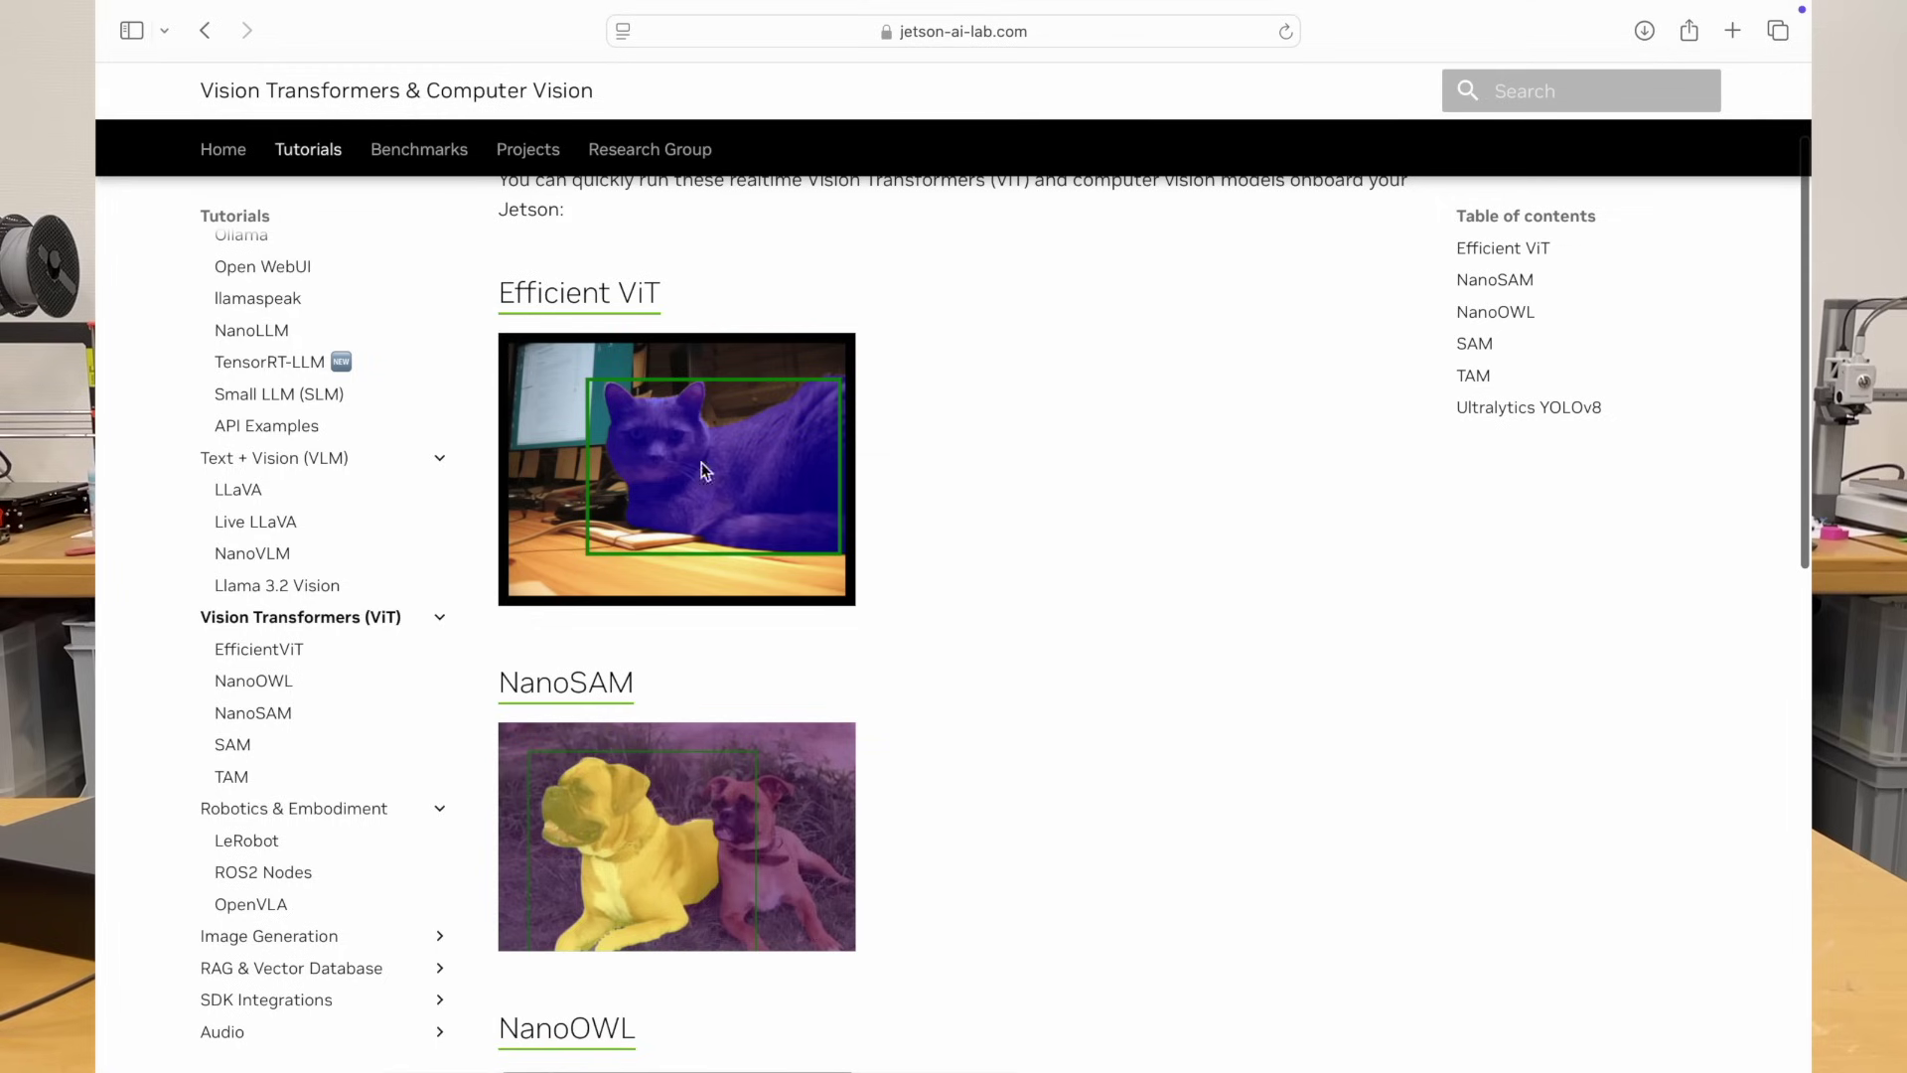
{"action": "scroll", "coordinate": [683, 521], "scroll_direction": "down", "scroll_amount": 8}
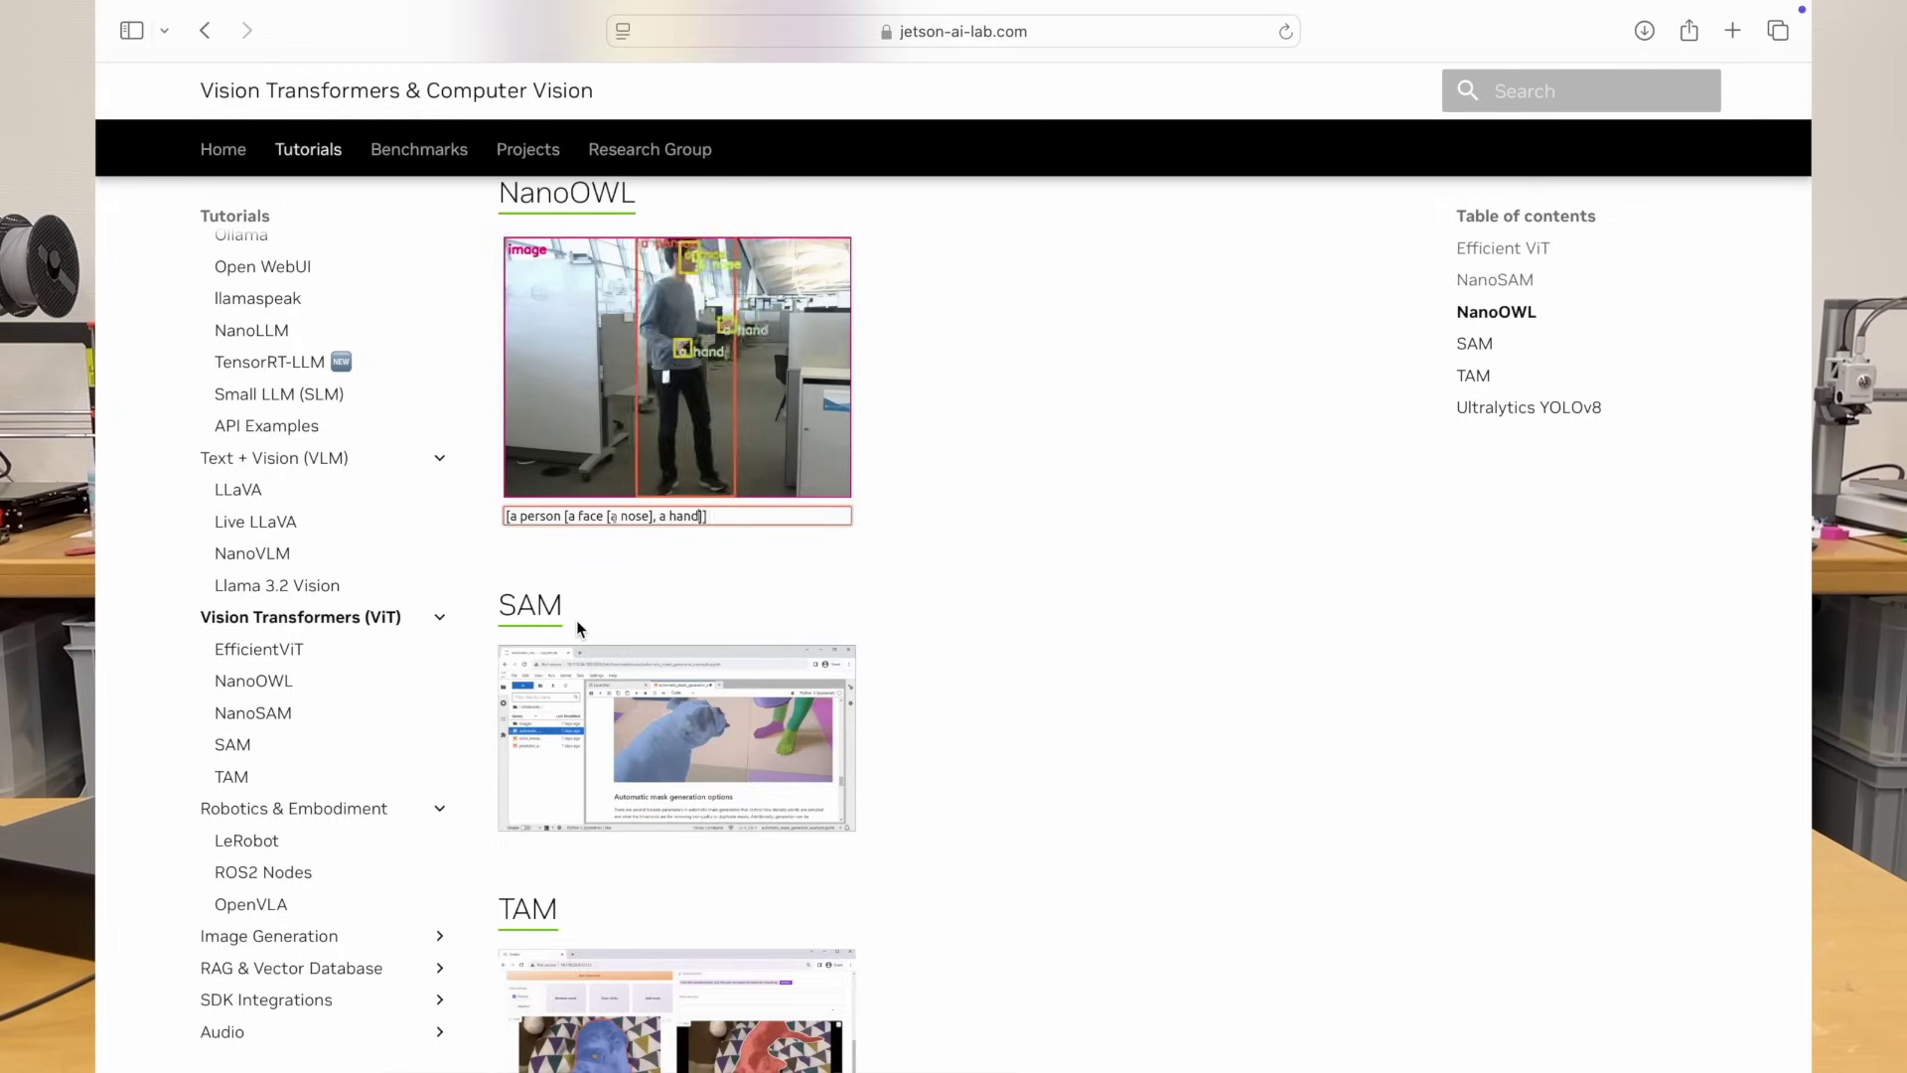
{"action": "scroll", "coordinate": [872, 639], "scroll_direction": "up", "scroll_amount": 2}
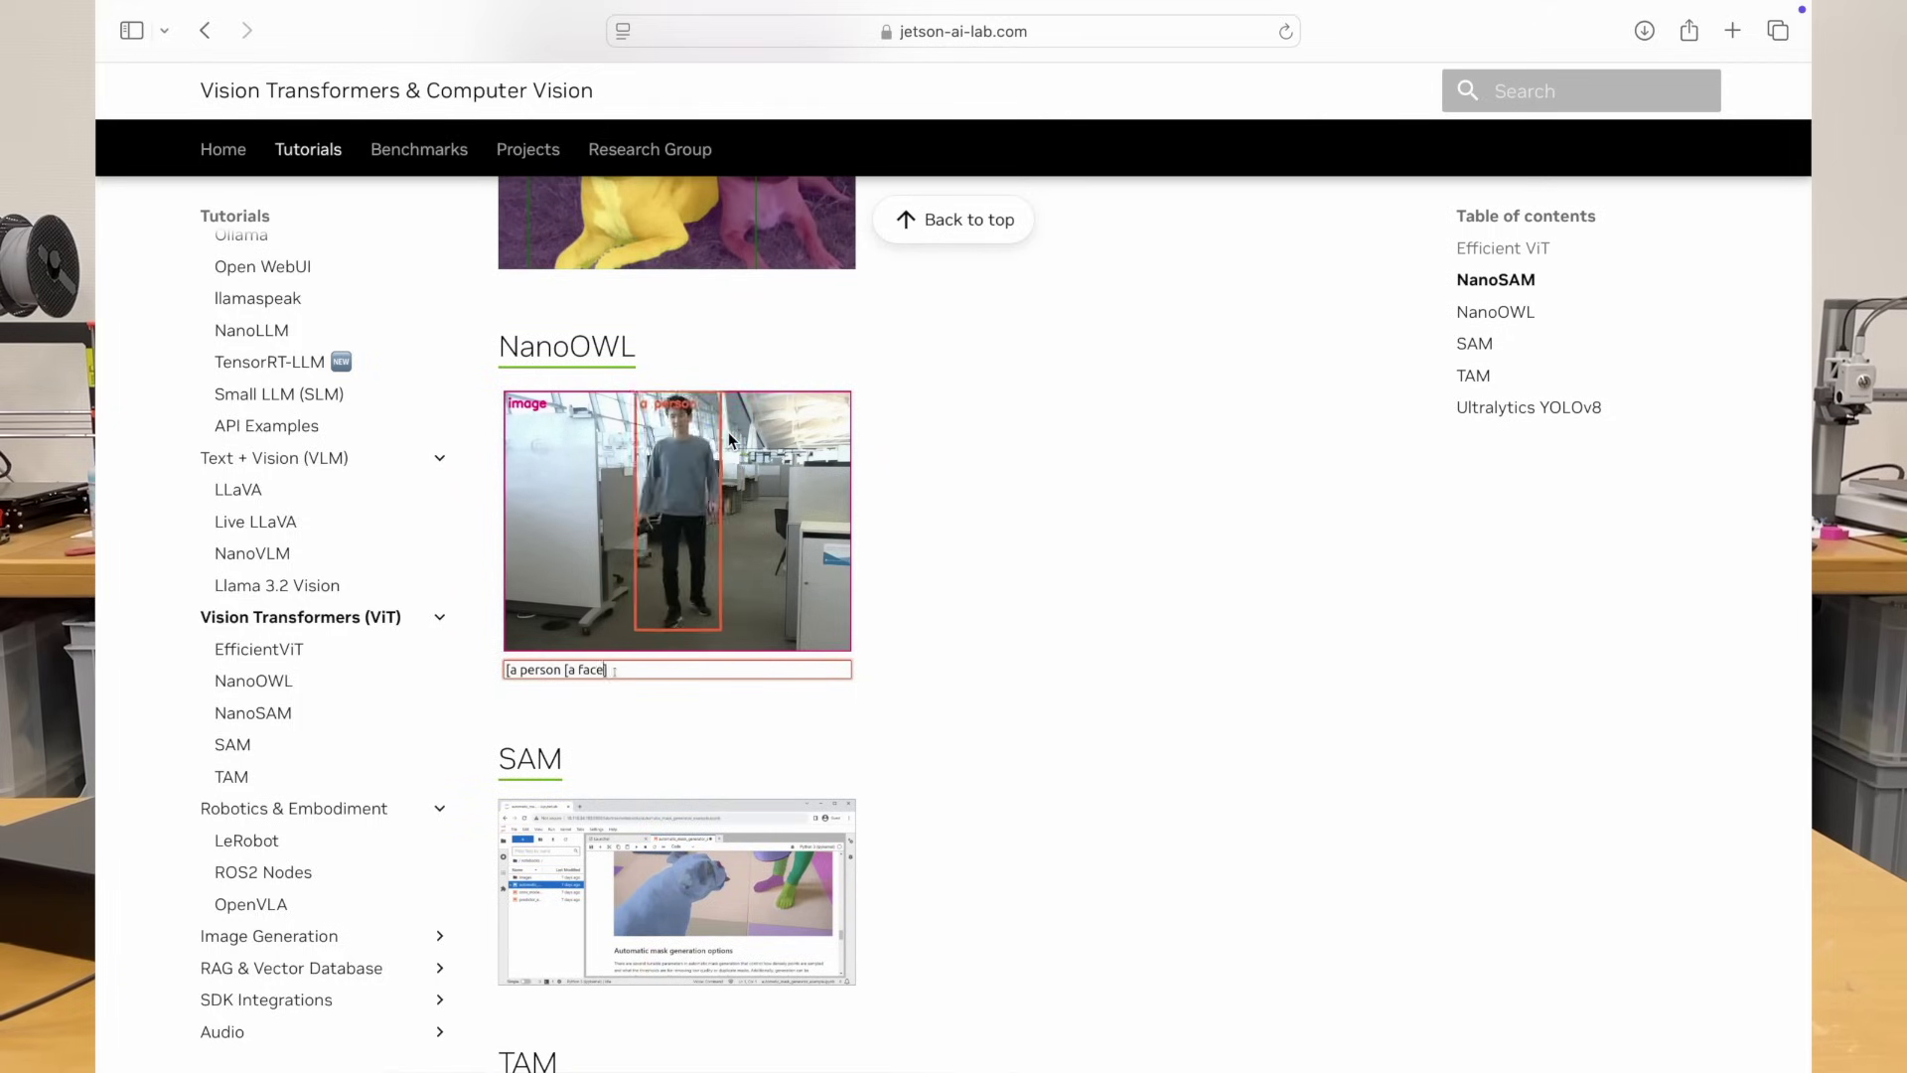
Open the NanoOWL tutorial and read through its requirements and setup instructions.
{"action": "left_click", "coordinate": [592, 349]}
{"action": "scroll", "coordinate": [1306, 717], "scroll_direction": "down", "scroll_amount": 5}
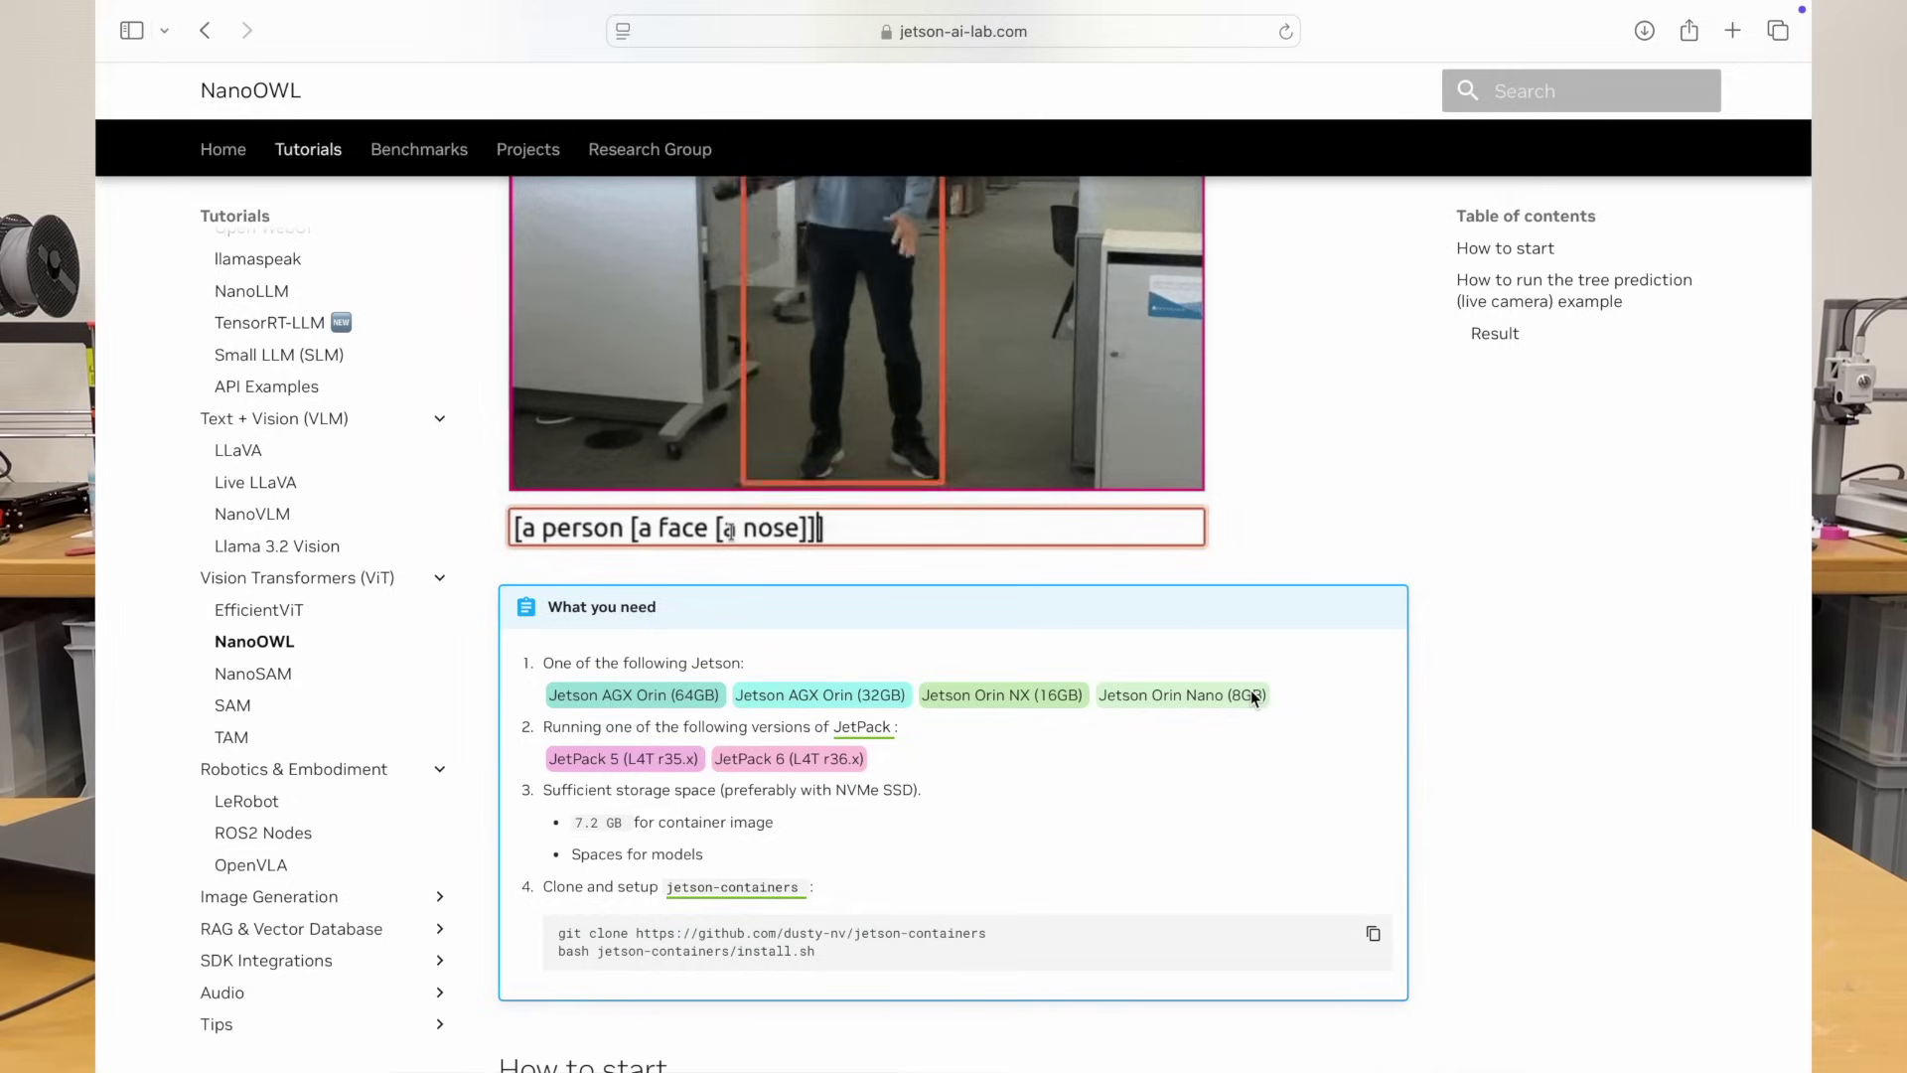
{"action": "scroll", "coordinate": [1093, 735], "scroll_direction": "down", "scroll_amount": 10}
{"action": "scroll", "coordinate": [979, 777], "scroll_direction": "up", "scroll_amount": 7}
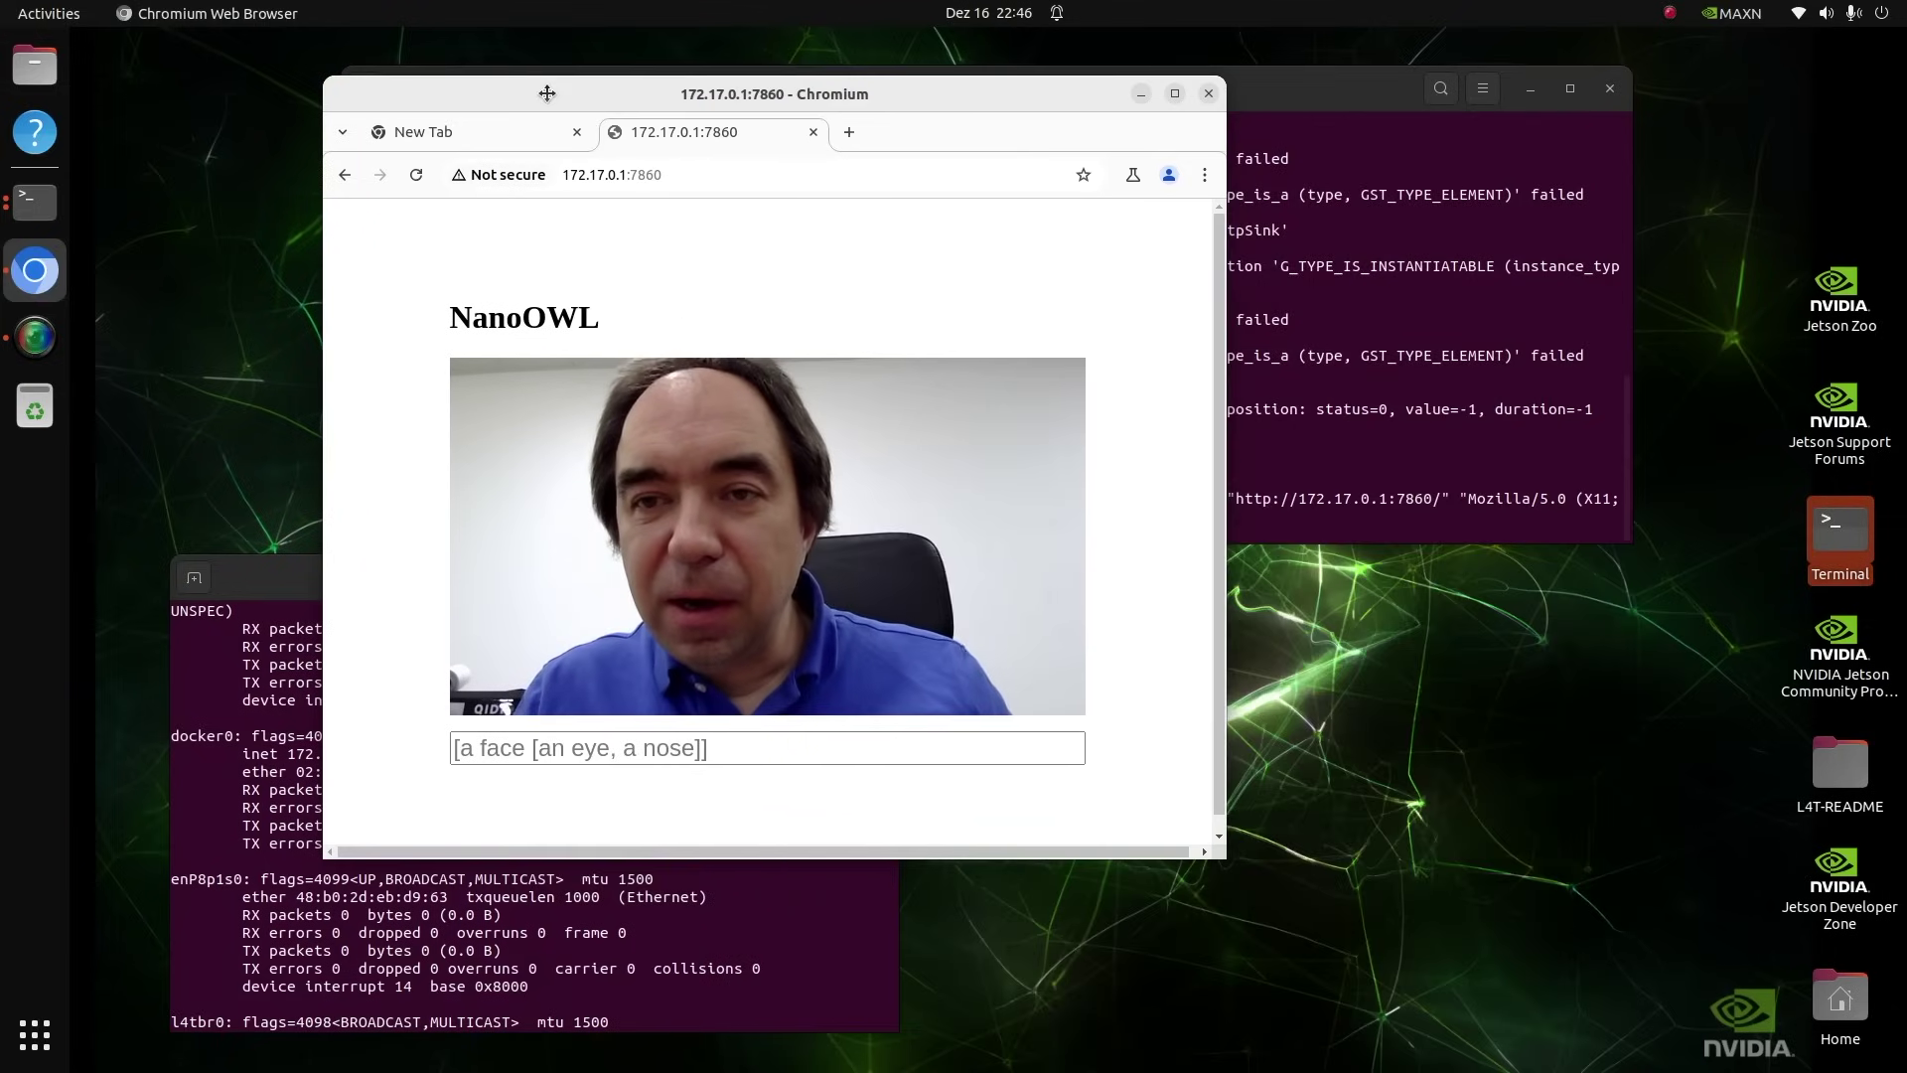
Reposition the NanoOWL browser window and set the live camera detection prompt to "[a face]".
{"action": "left_click_drag", "start_coordinate": [547, 94], "coordinate": [448, 78]}
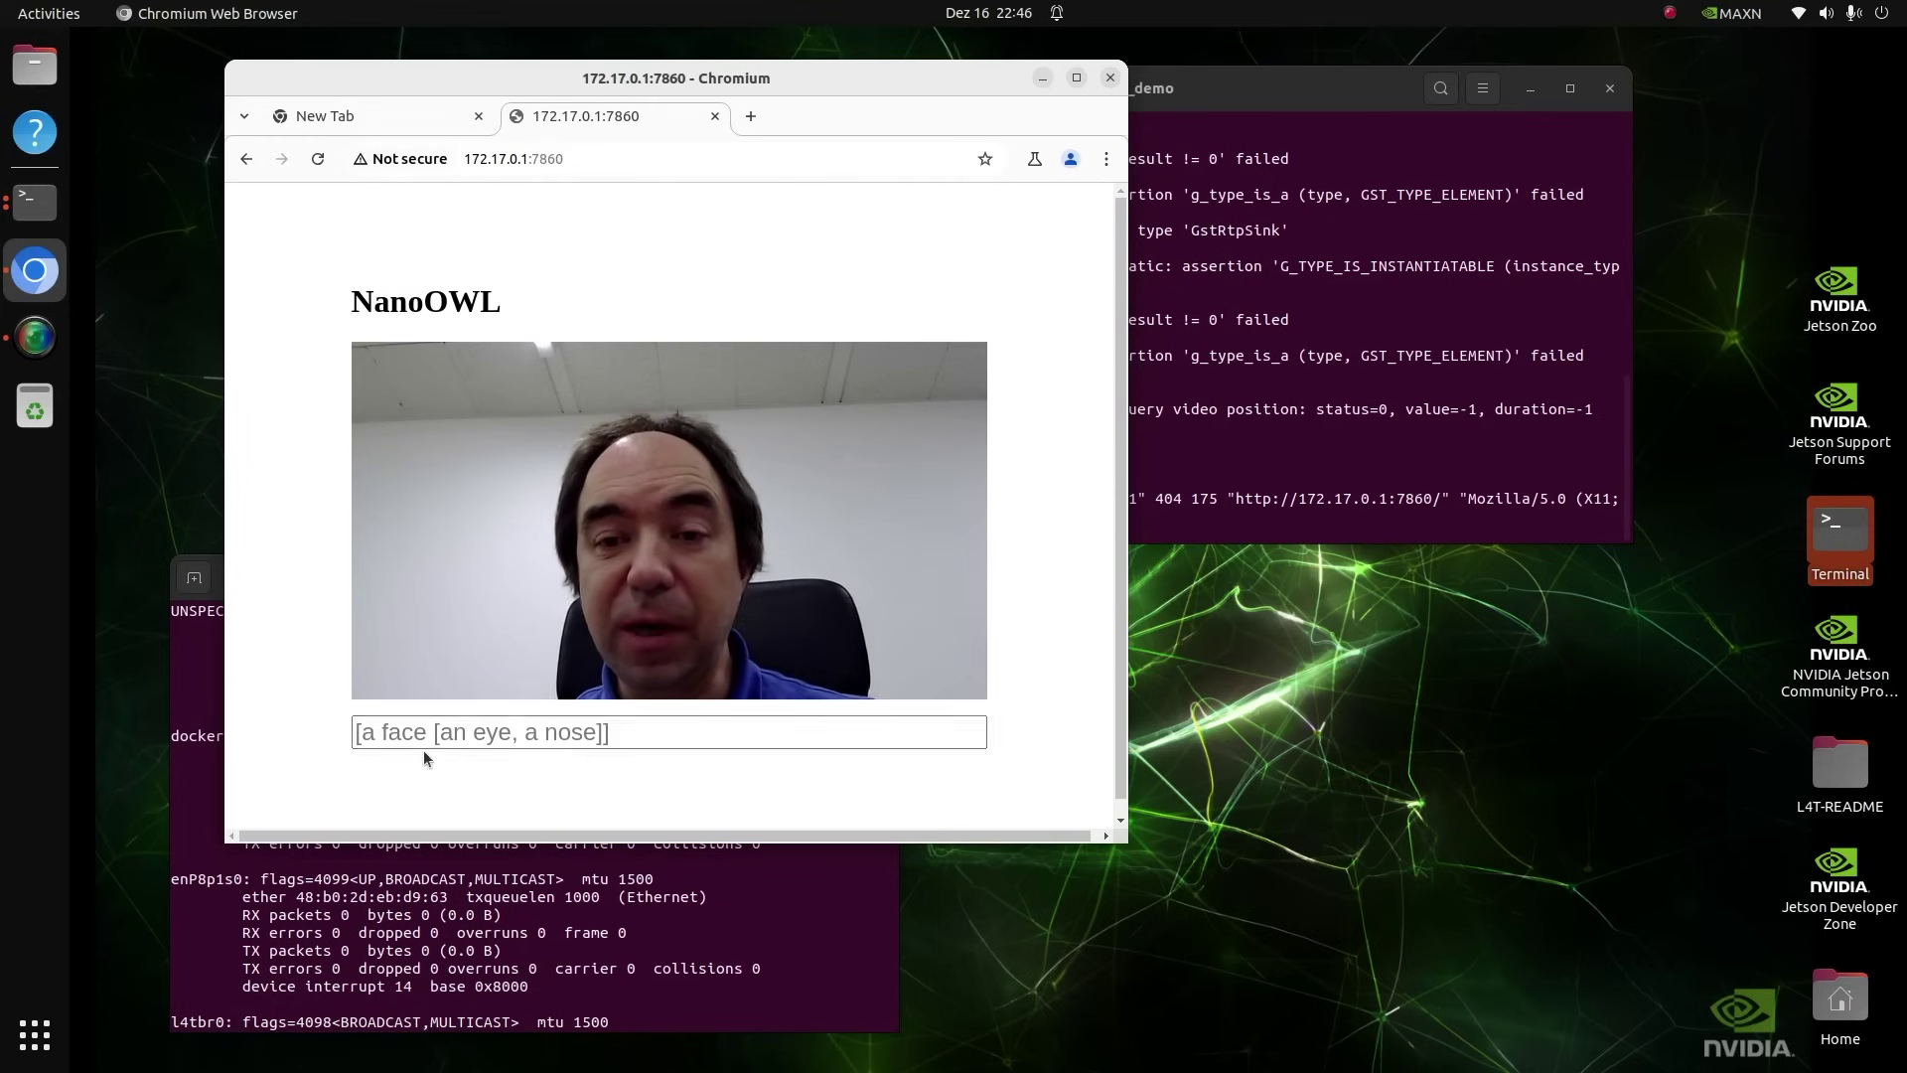
{"action": "left_click", "coordinate": [413, 730]}
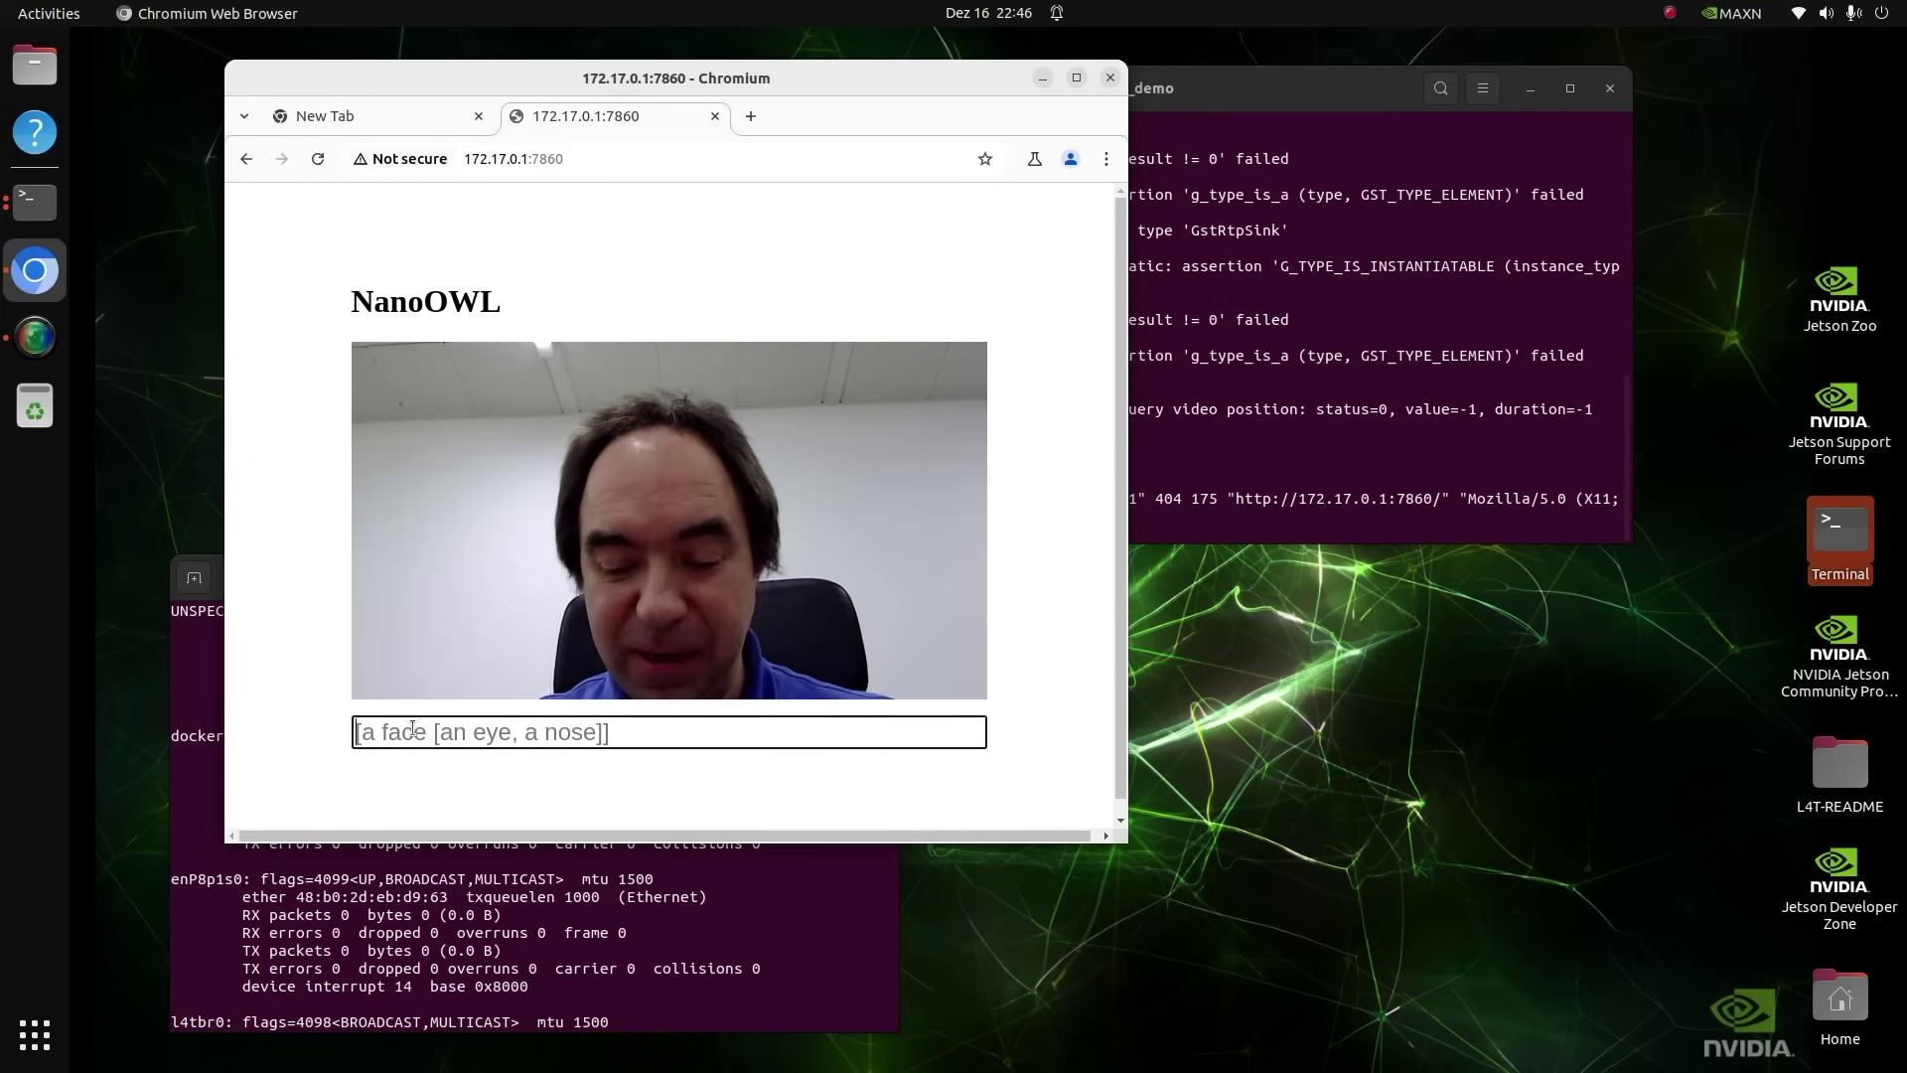
{"action": "type", "text": "["}
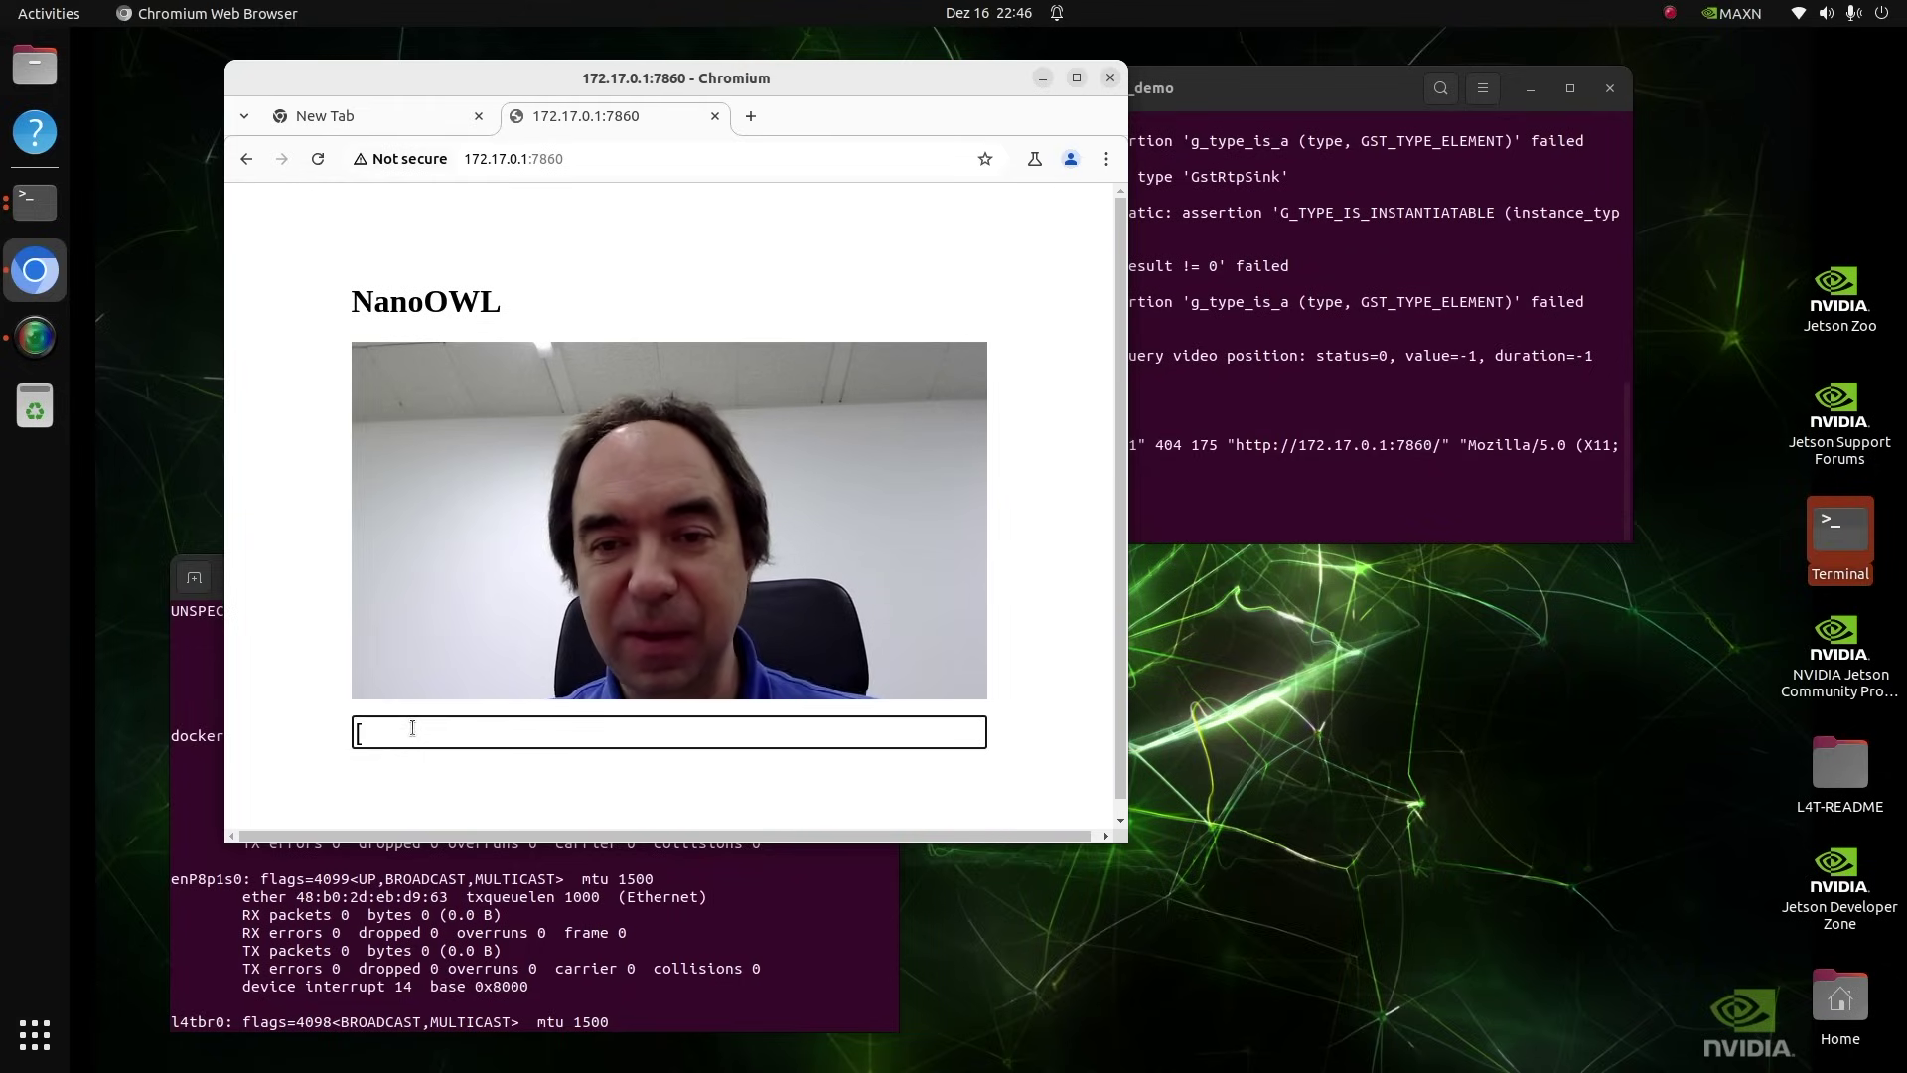
{"action": "type", "text": "a face"}
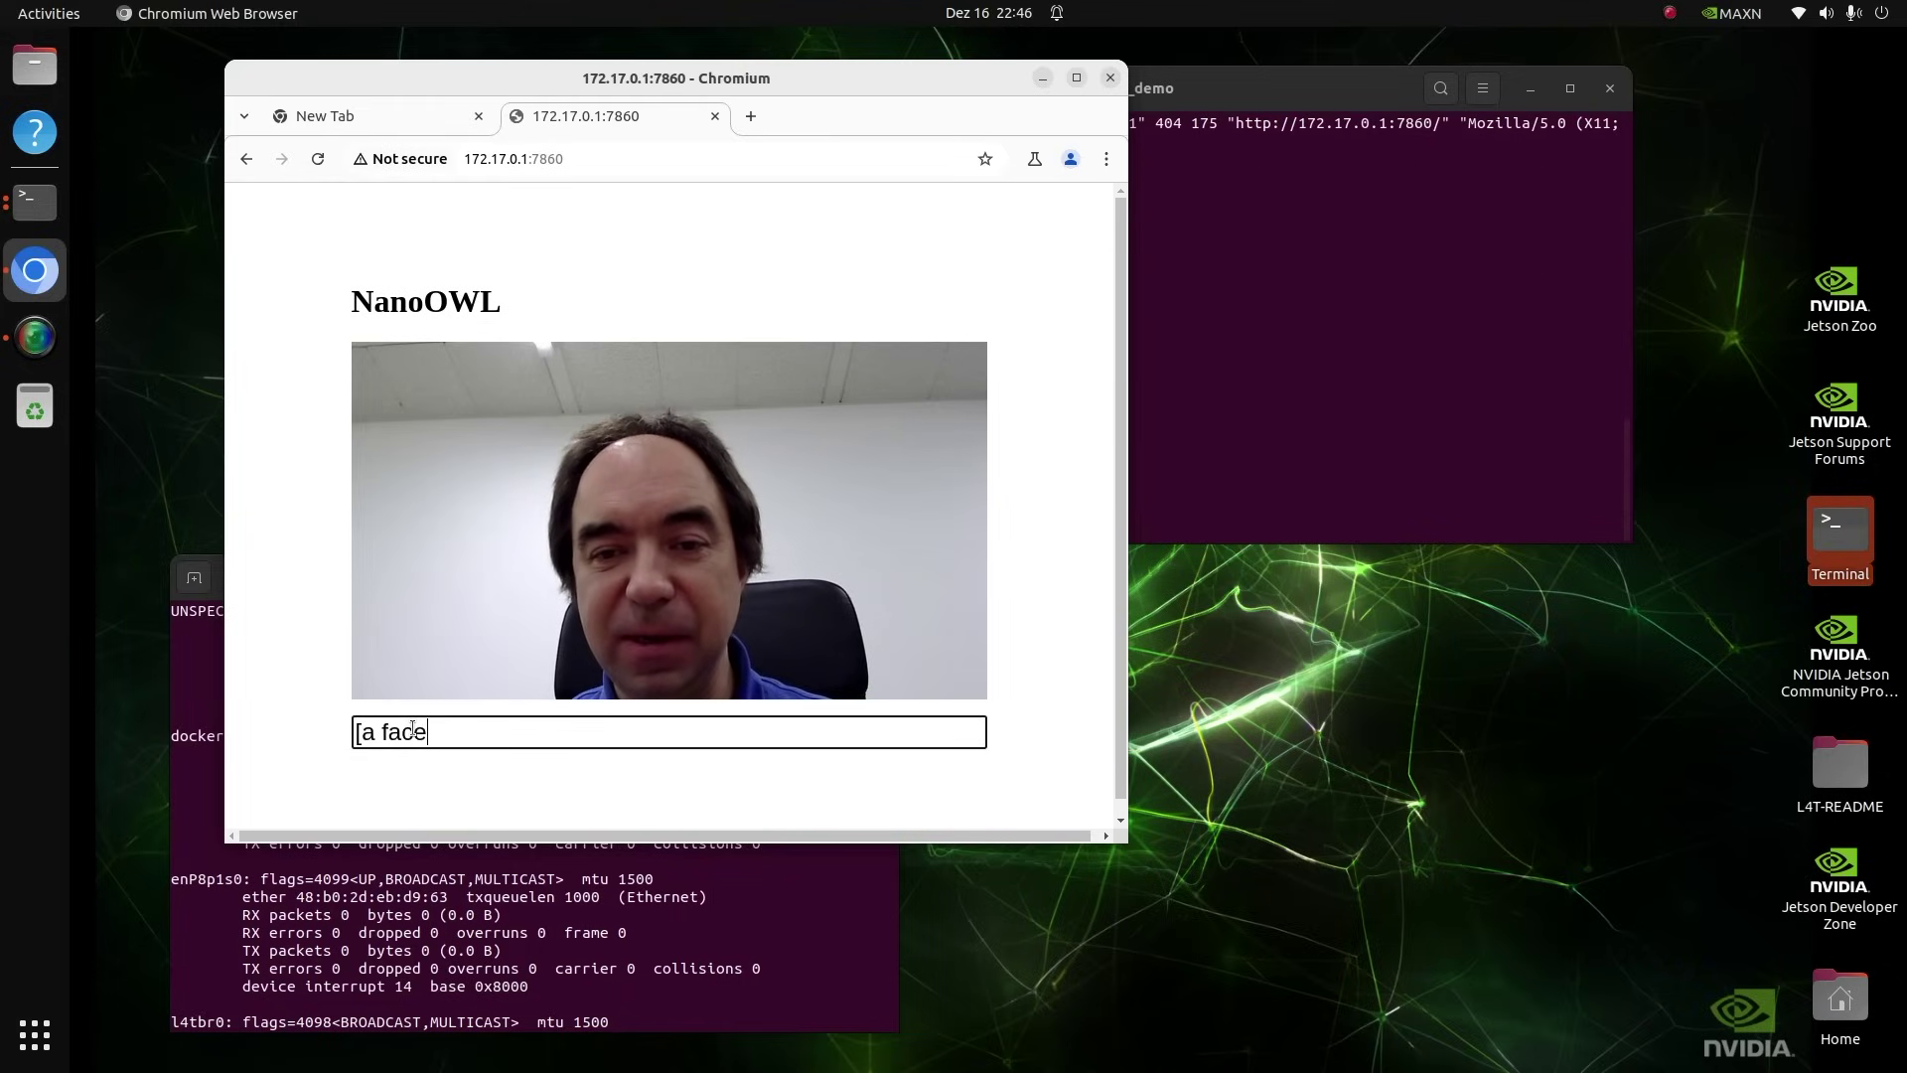
{"action": "type", "text": "]"}
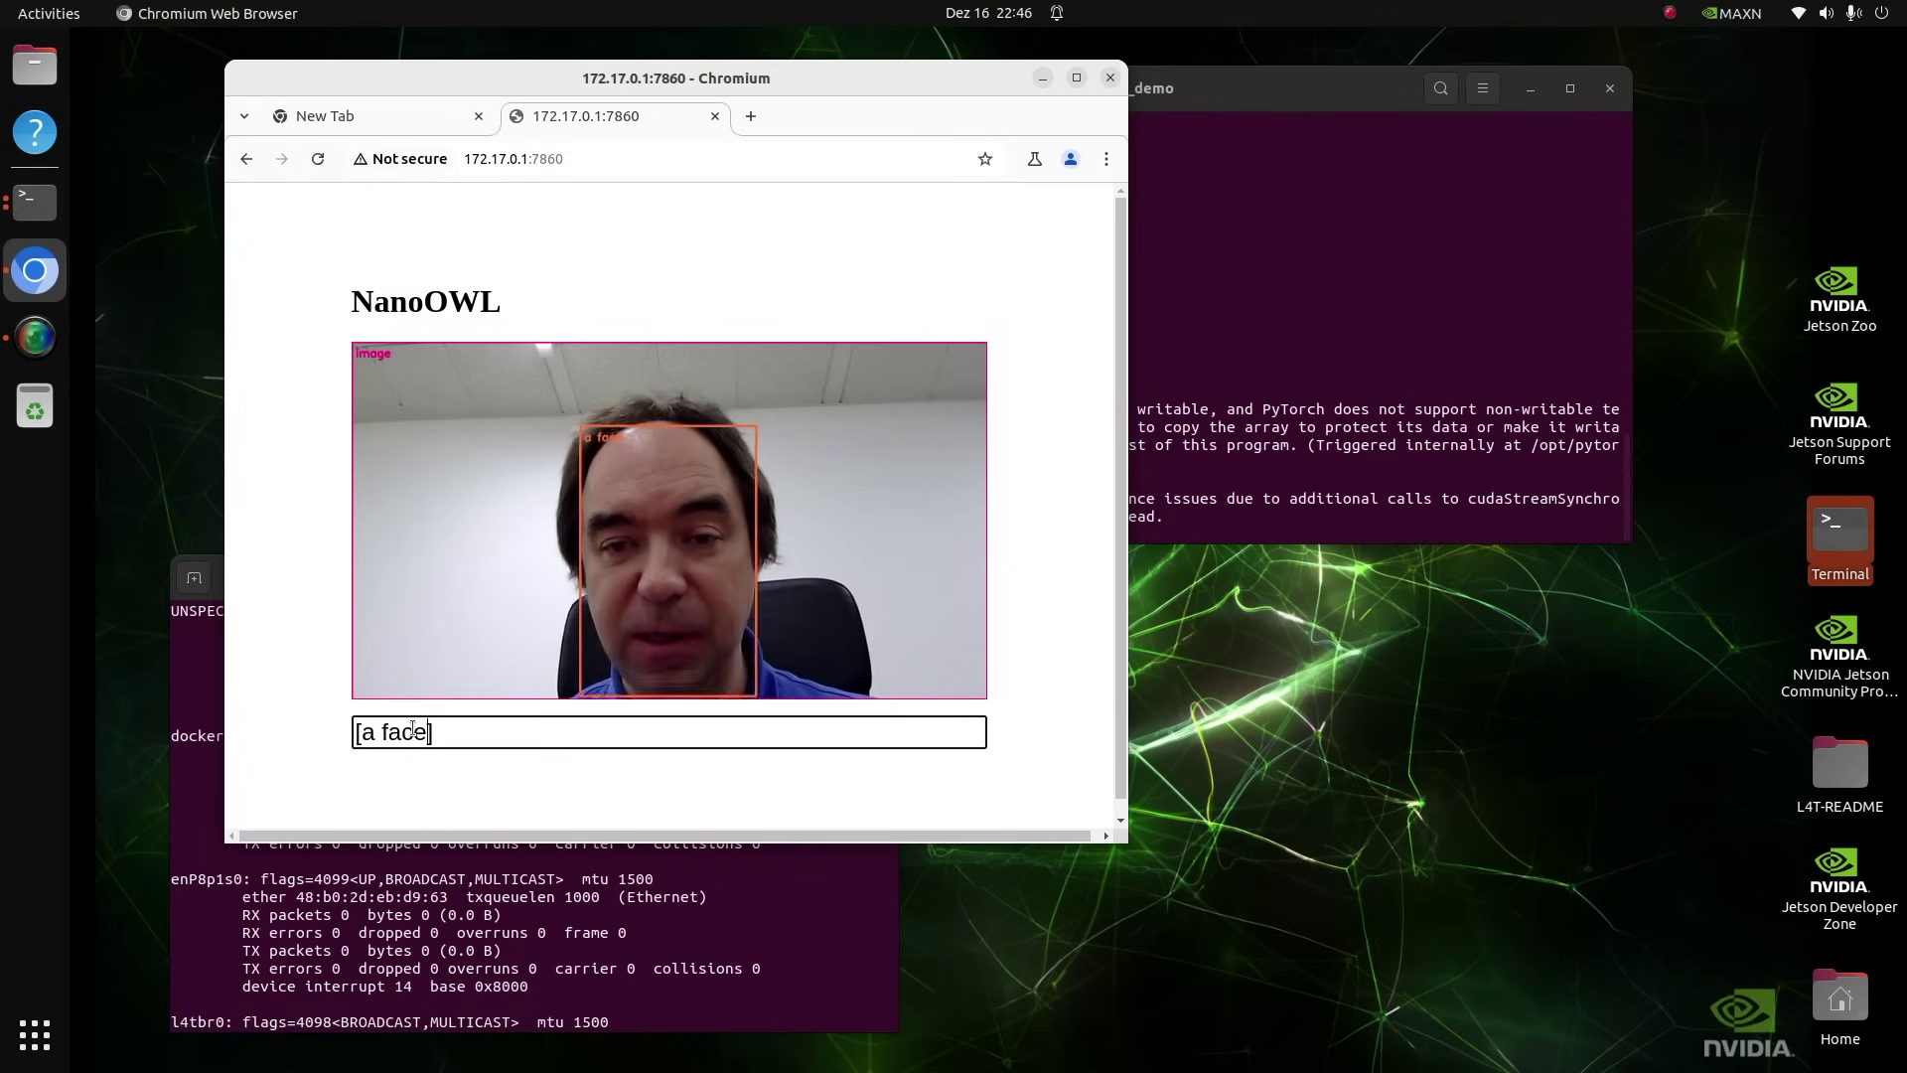
{"action": "type", "text": "9"}
{"action": "key", "text": "BackSpace"}
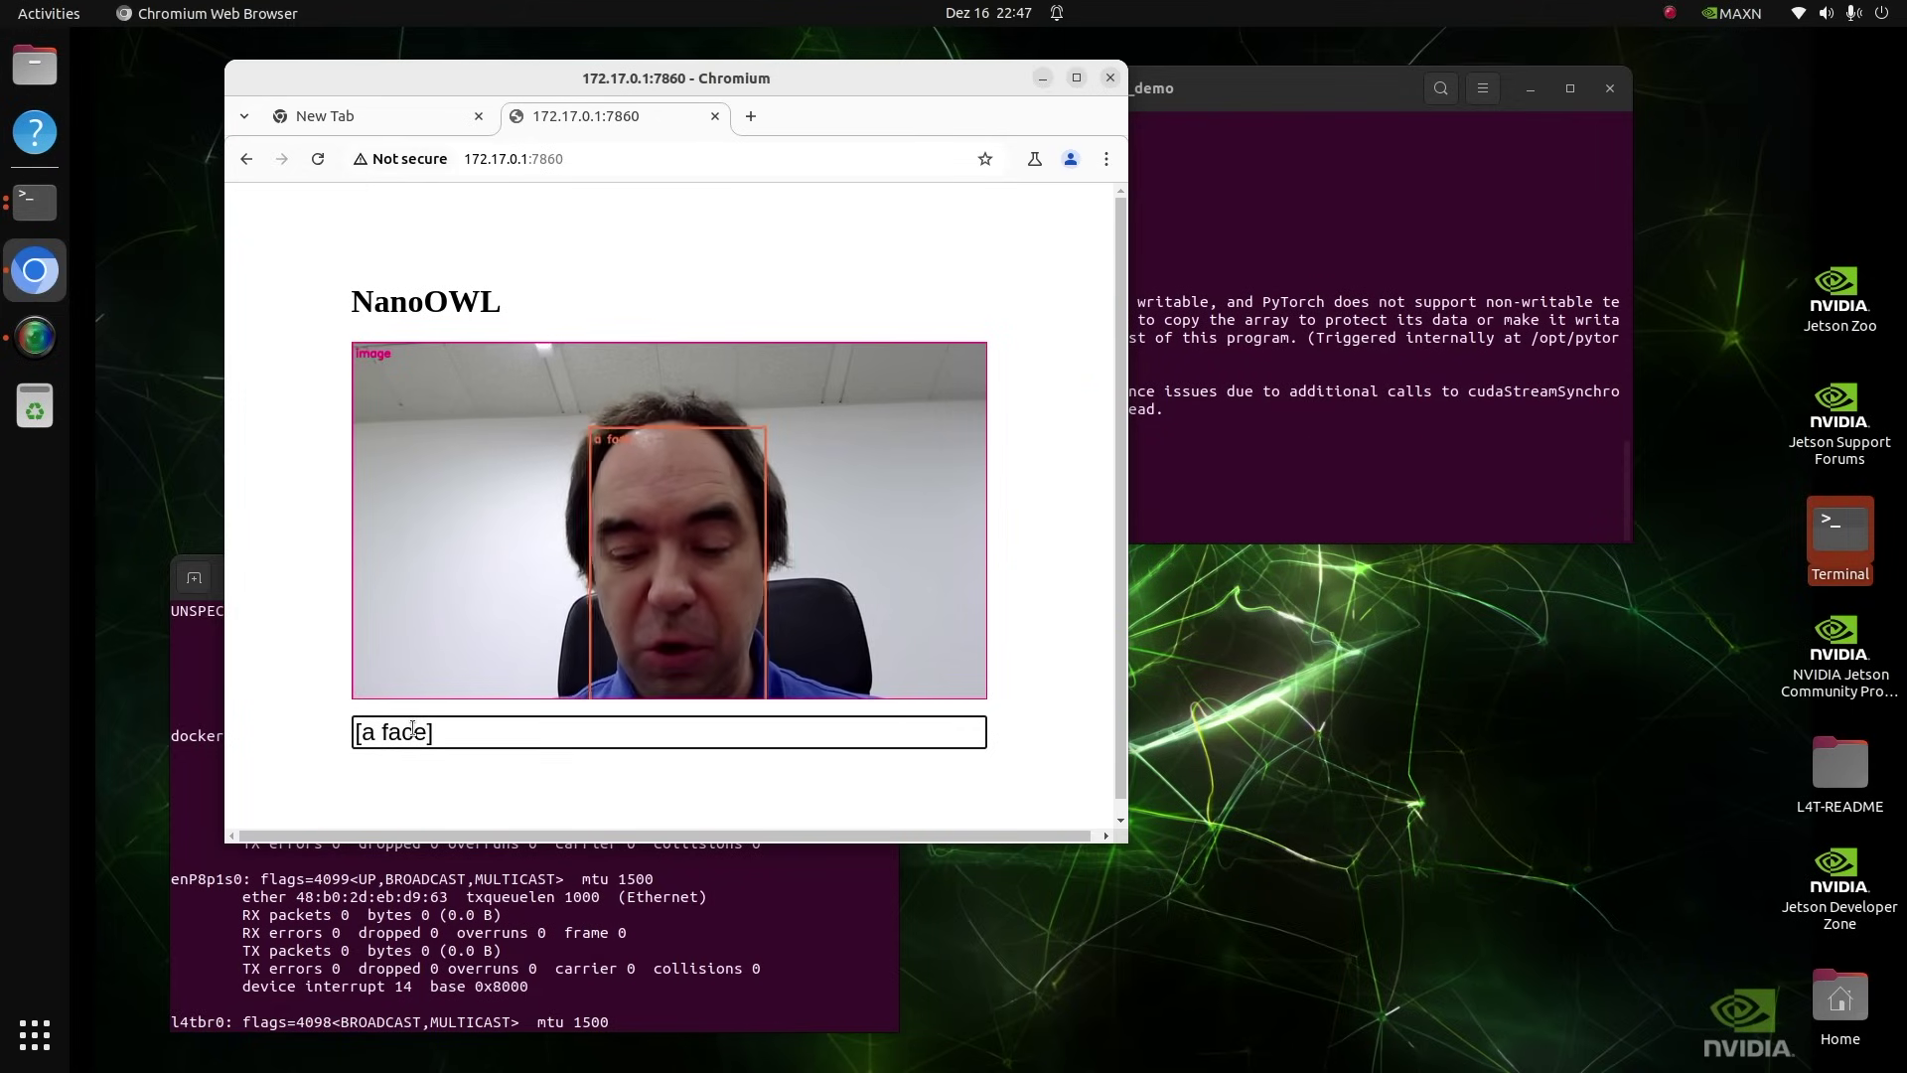
Extend the detection prompt with a nose nested inside the face, and add a hand.
{"action": "type", "text": "[a nose"}
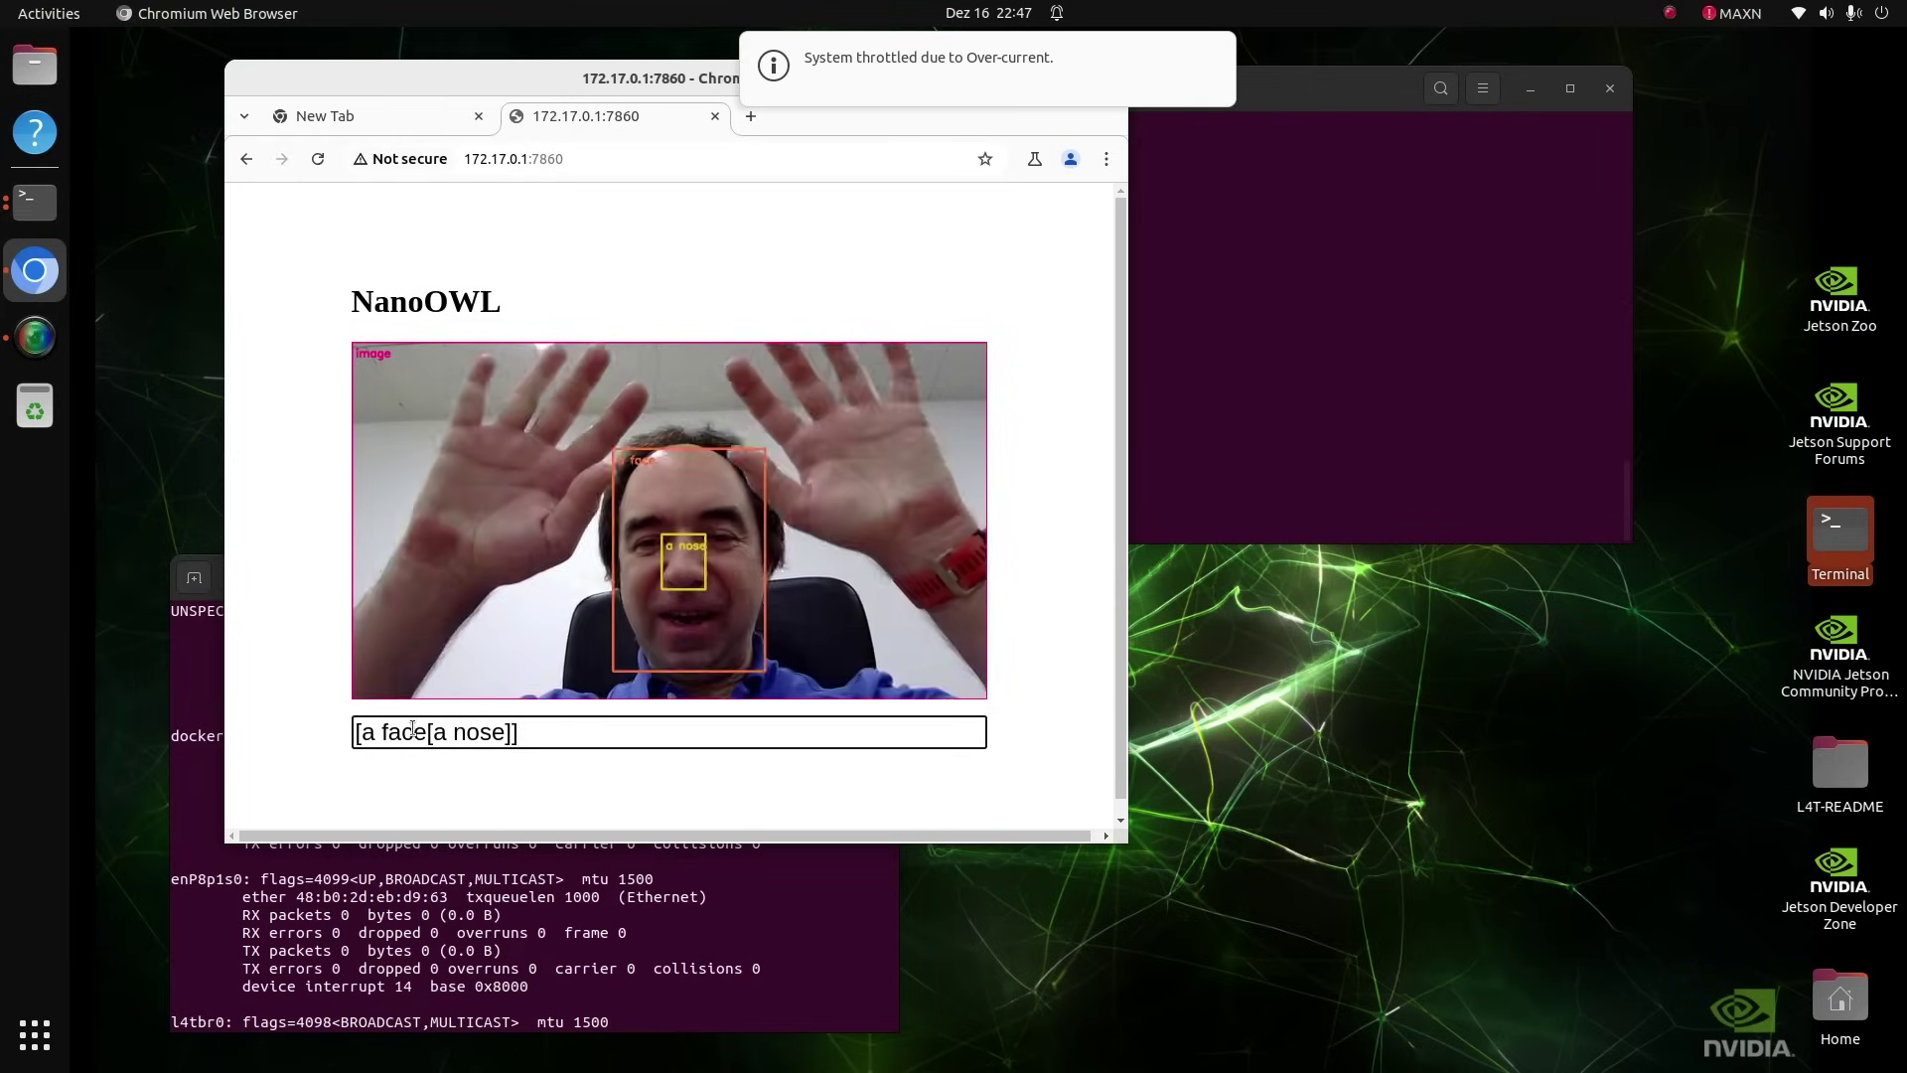
{"action": "type", "text": "[a hand]"}
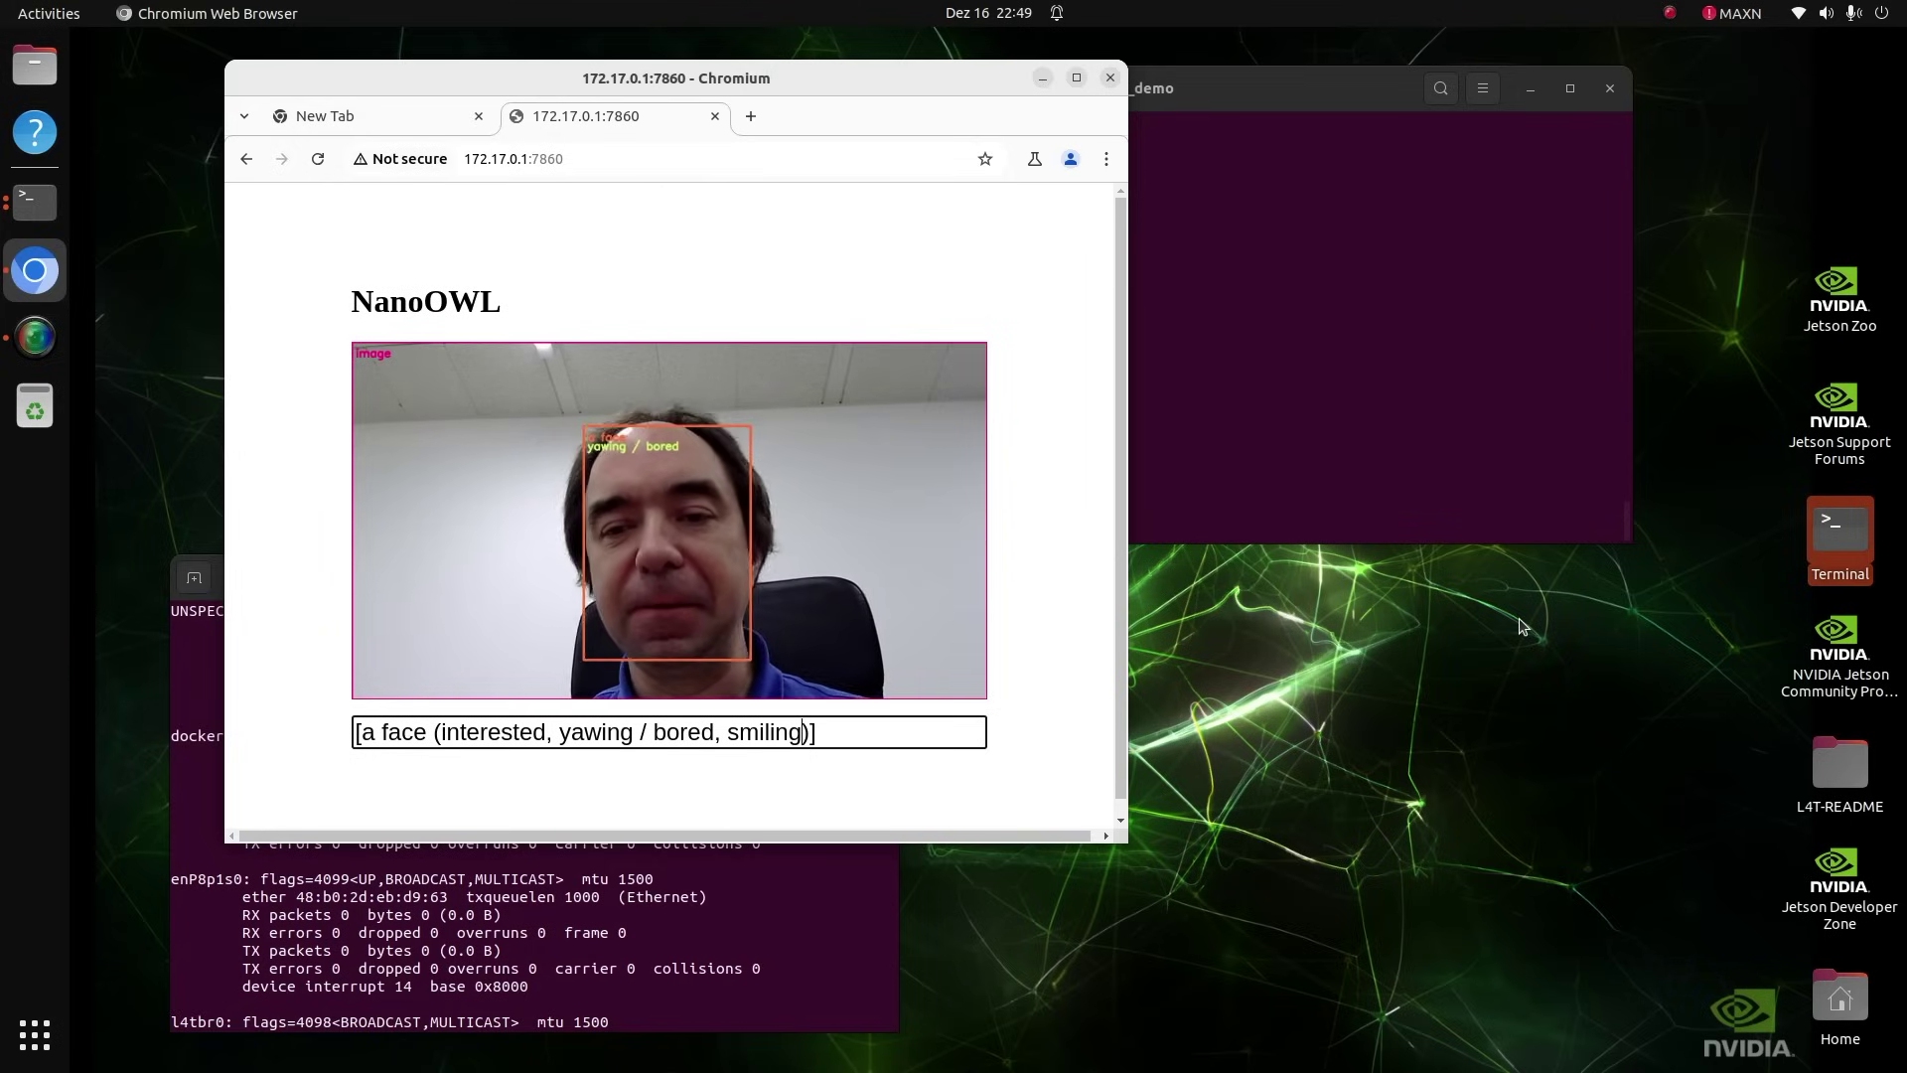
Complete the detection prompt as "[a face (interested, yawing / bored, smiling) [a nose]]".
{"action": "key", "text": "Right"}
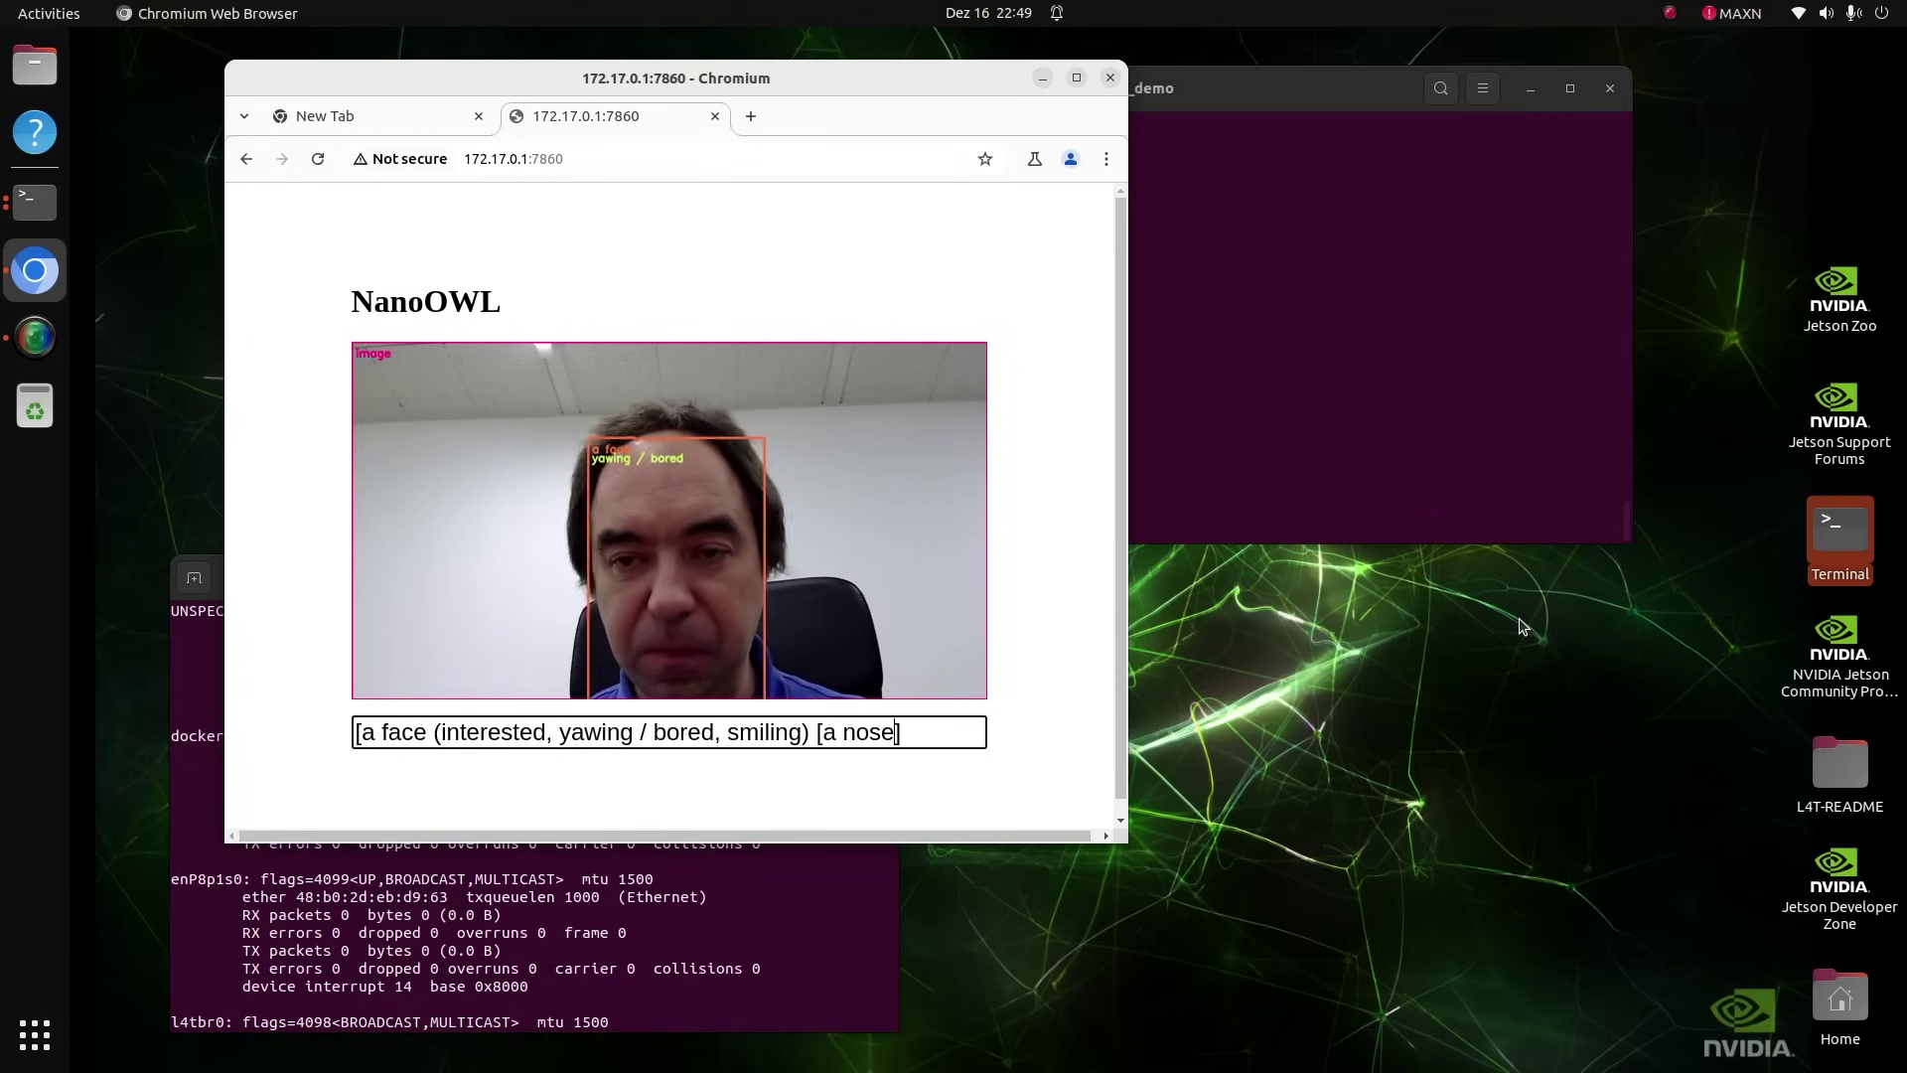
{"action": "type", "text": "]"}
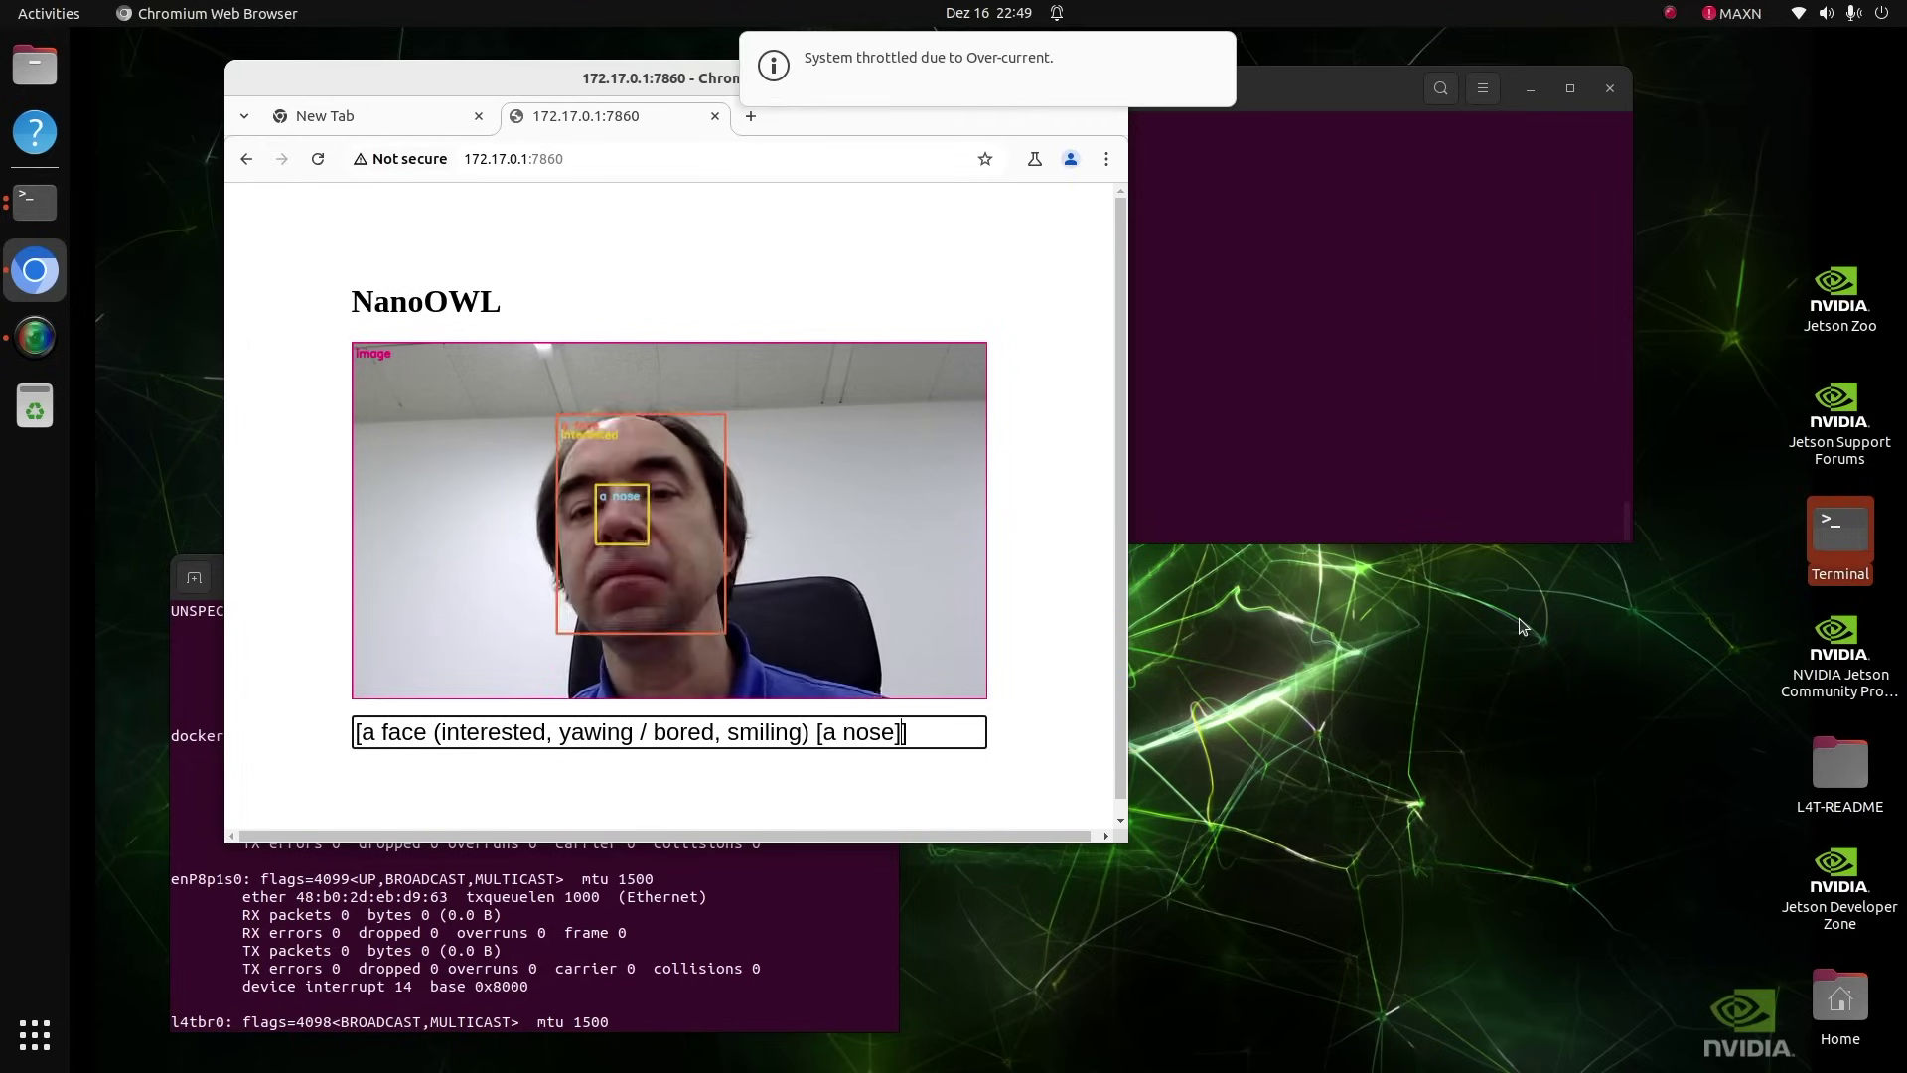